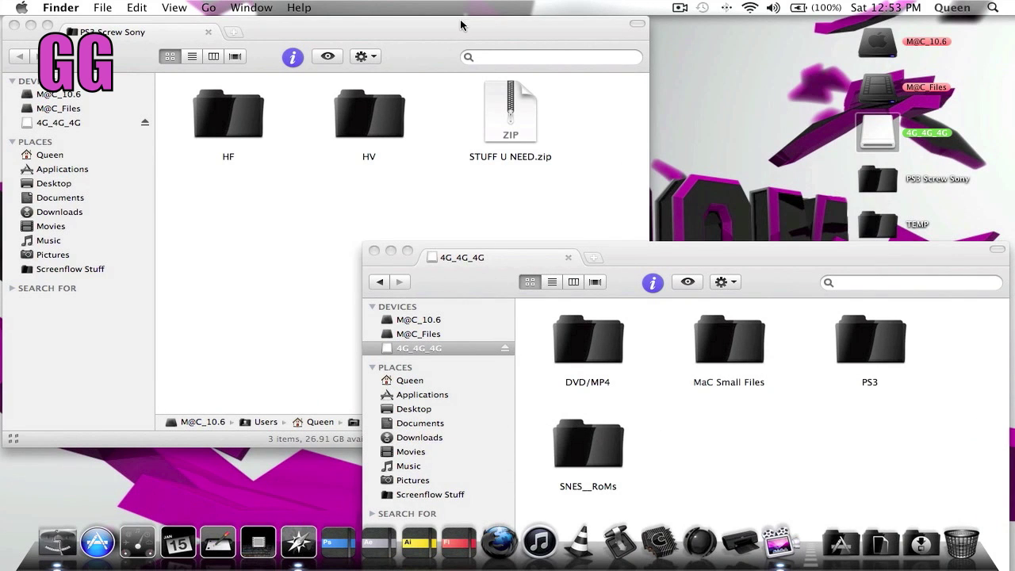
Open the PS3 folder on the 4G_4G_4G drive and move its window over the PS3 Screw Sony window
{"action": "left_click_drag", "start_coordinate": [657, 254], "coordinate": [374, 42]}
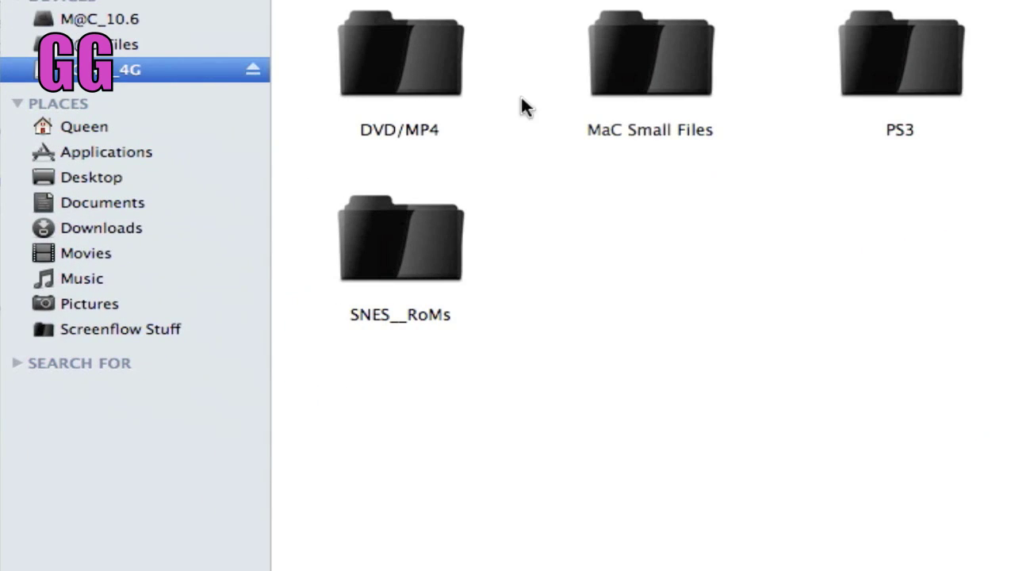
{"action": "left_click", "coordinate": [926, 70]}
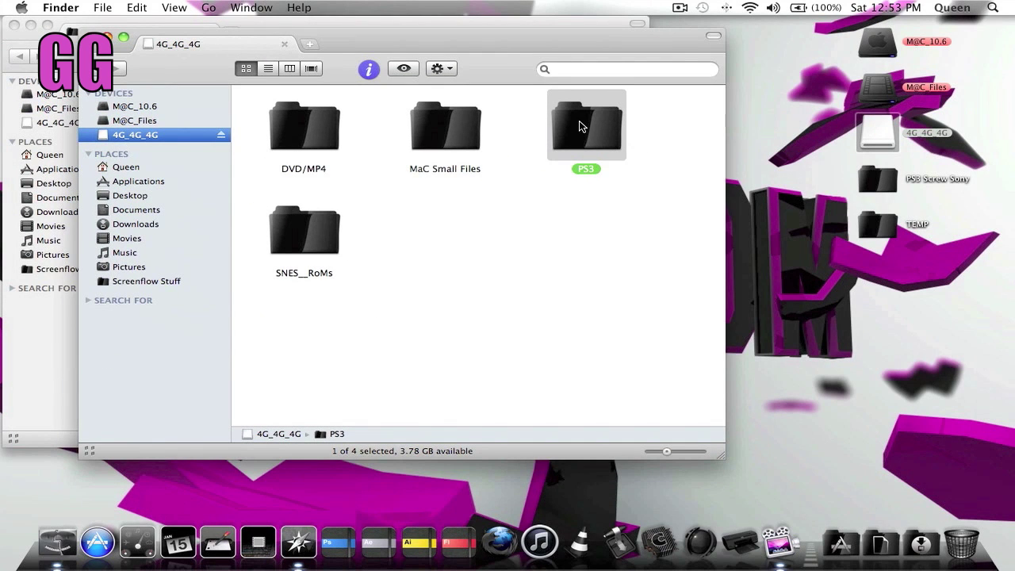
{"action": "double_click", "coordinate": [580, 126]}
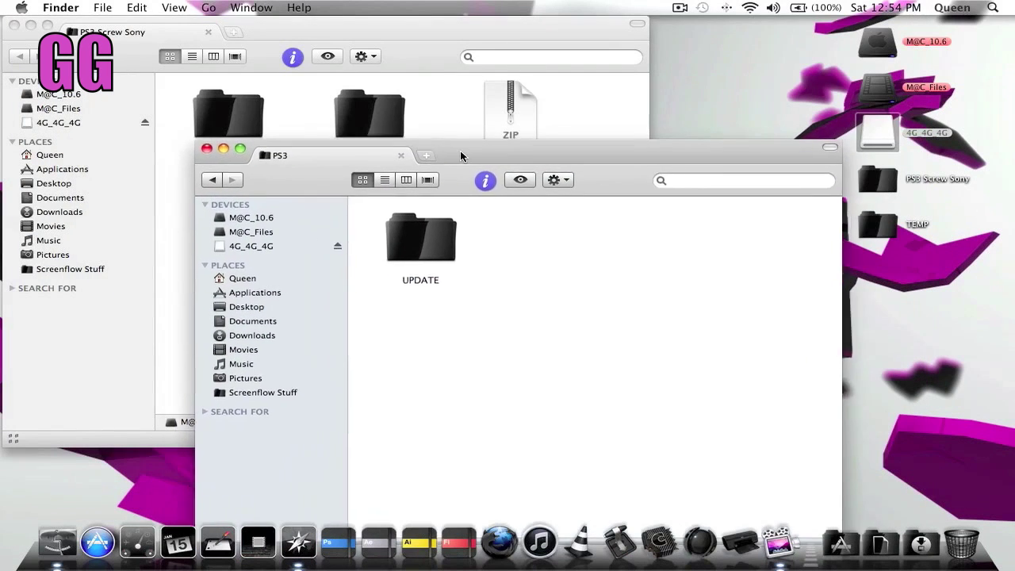
{"action": "left_click_drag", "start_coordinate": [461, 156], "coordinate": [510, 183]}
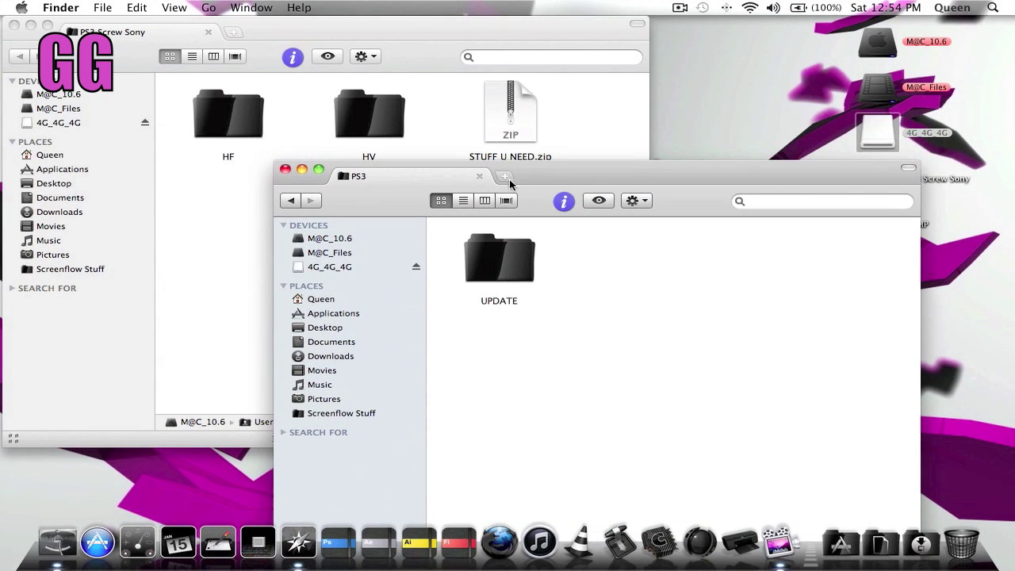
{"action": "left_click_drag", "start_coordinate": [610, 169], "coordinate": [360, 24]}
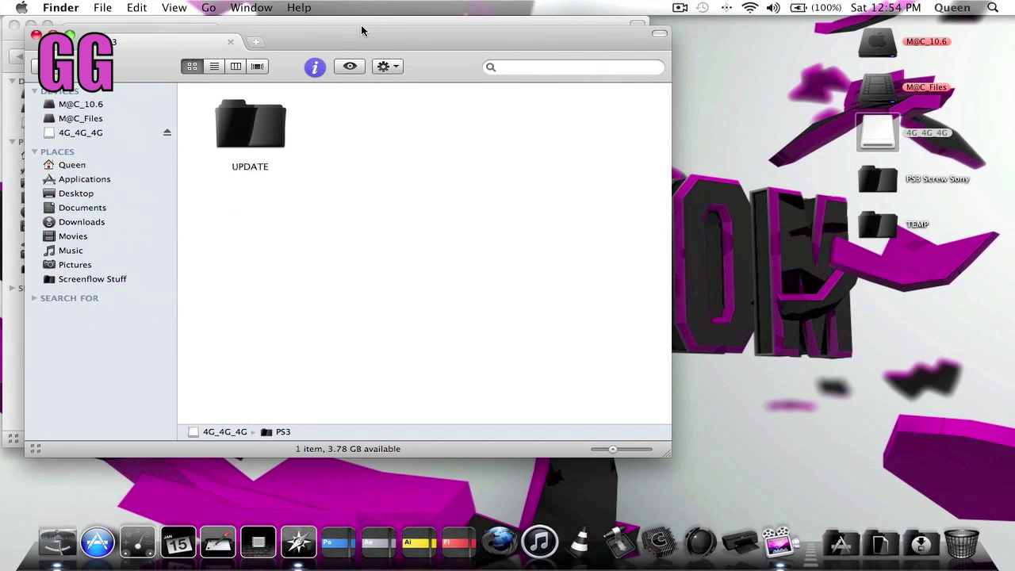
Bring the PS3 Screw Sony window to the front and extract STUFF U NEED.zip
{"action": "left_click", "coordinate": [365, 19]}
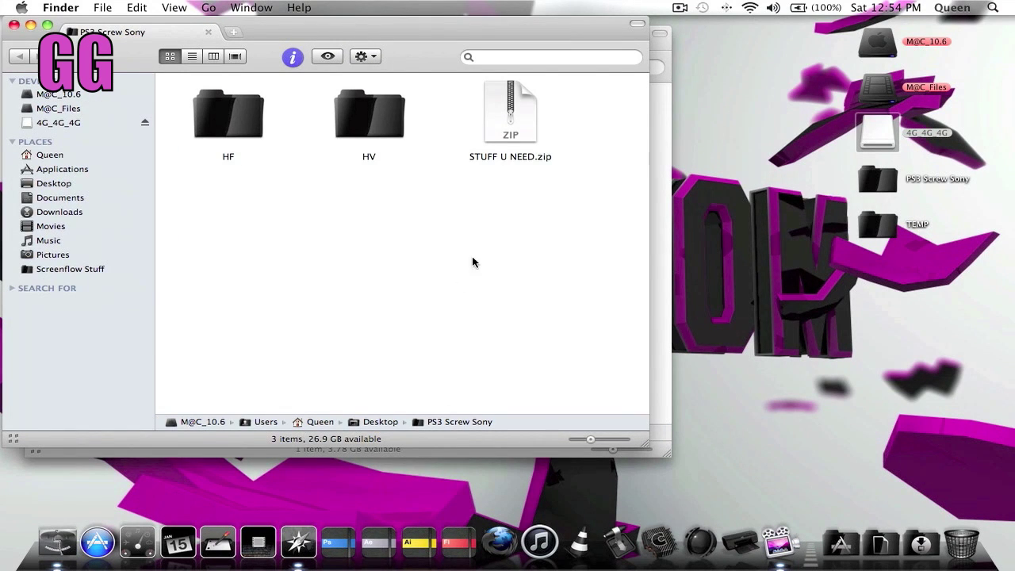
{"action": "left_click", "coordinate": [492, 103]}
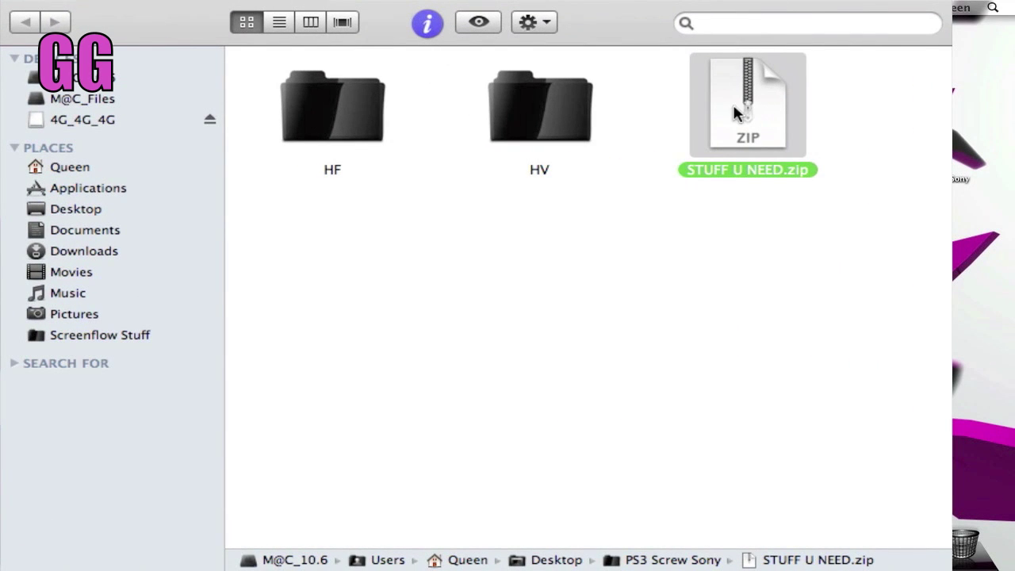
{"action": "left_click", "coordinate": [811, 133]}
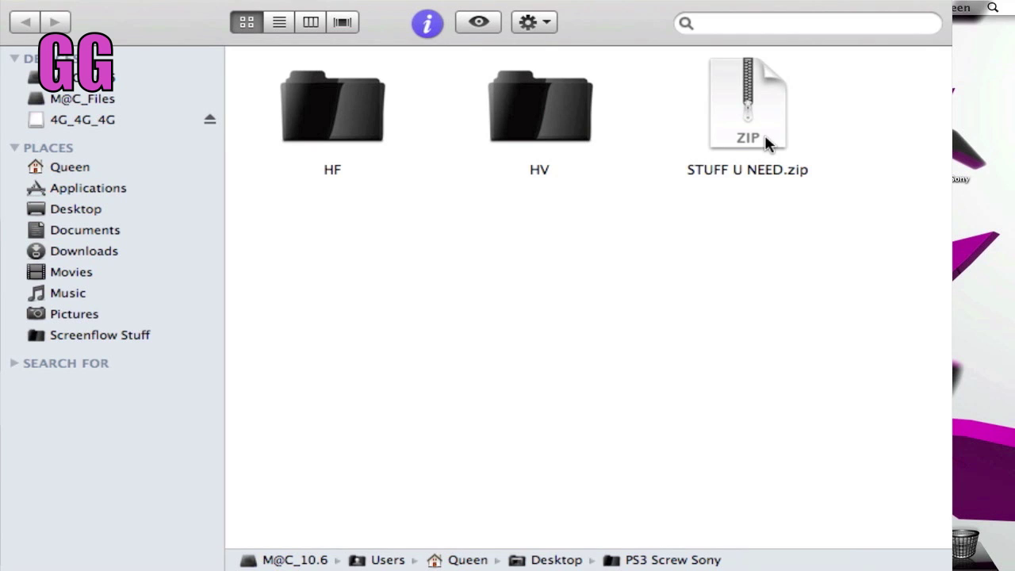
{"action": "left_click", "coordinate": [745, 95]}
{"action": "double_click", "coordinate": [745, 95]}
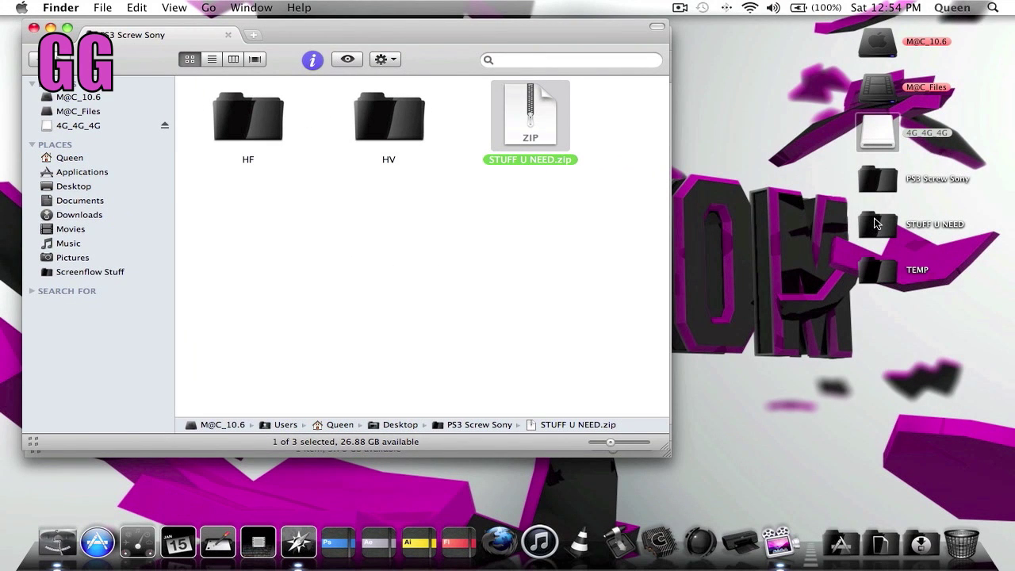
Move the extracted STUFF U NEED folder from the desktop into the PS3 Screw Sony folder and open it
{"action": "left_click", "coordinate": [817, 204]}
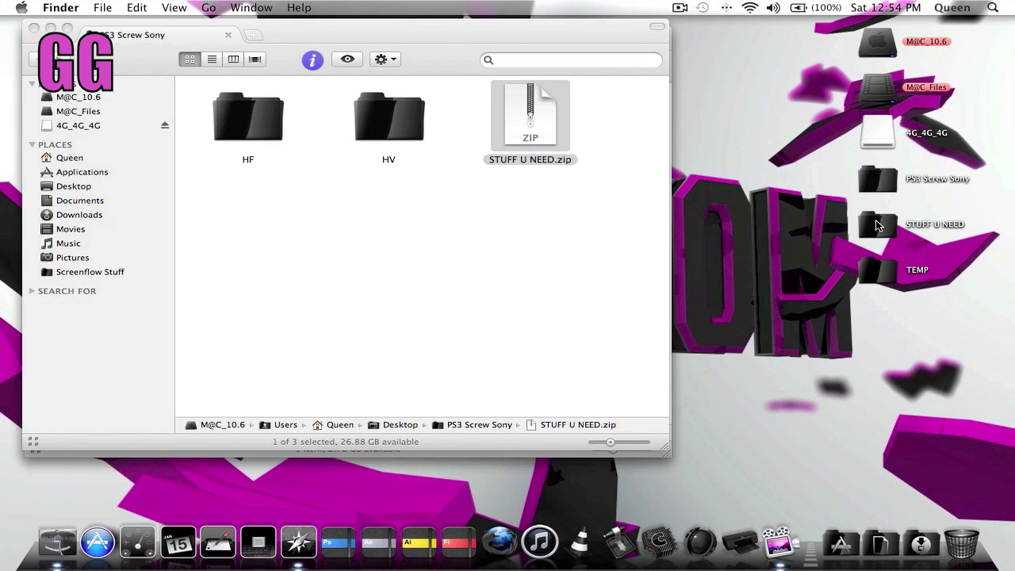
{"action": "left_click_drag", "start_coordinate": [876, 226], "coordinate": [406, 237]}
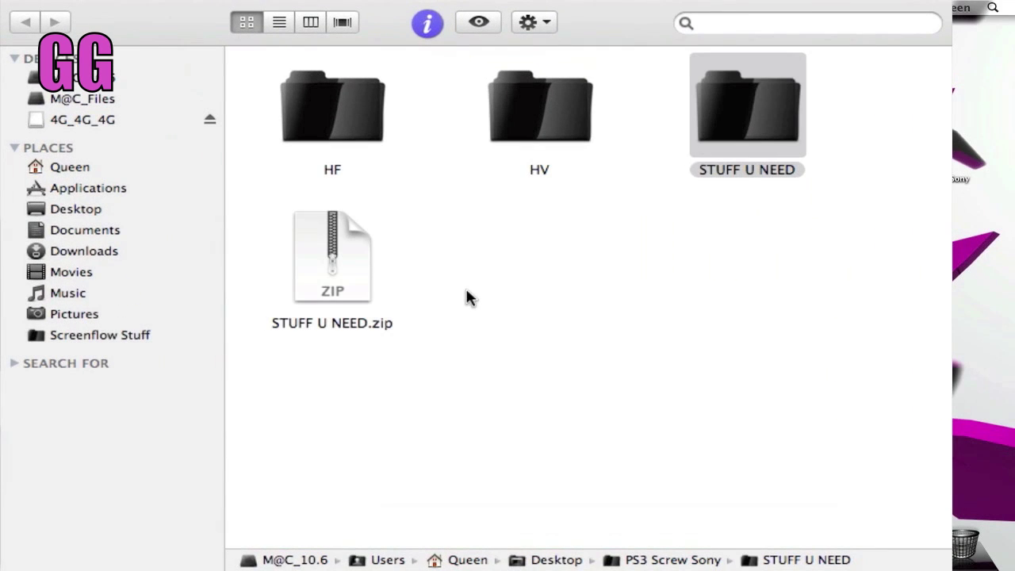
{"action": "left_click", "coordinate": [698, 87]}
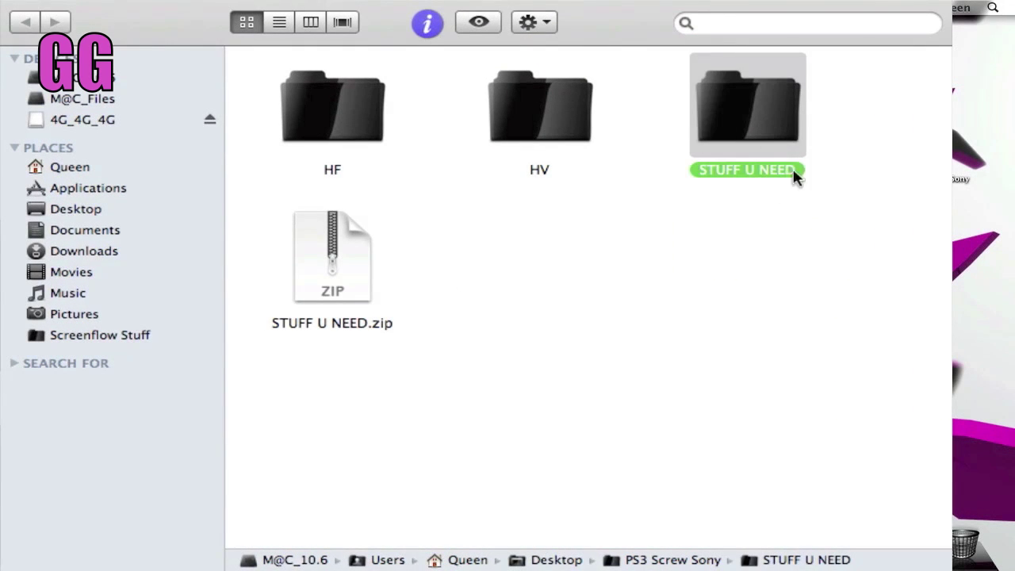
{"action": "double_click", "coordinate": [746, 120]}
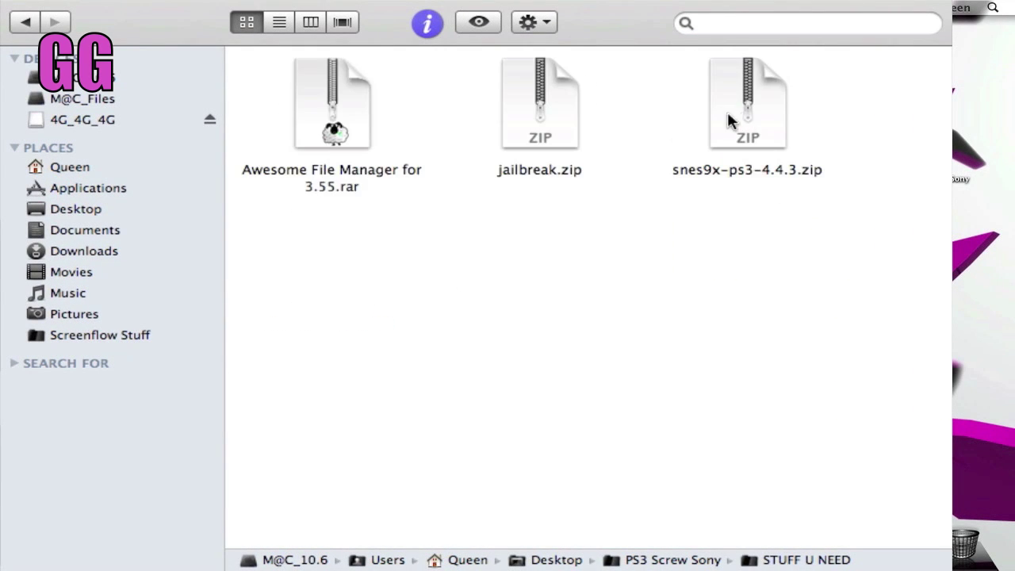
Extract jailbreak.zip and move the resulting PS3UPDAT.PUP from the desktop into the STUFF U NEED folder
{"action": "left_click_drag", "start_coordinate": [468, 67], "coordinate": [598, 215]}
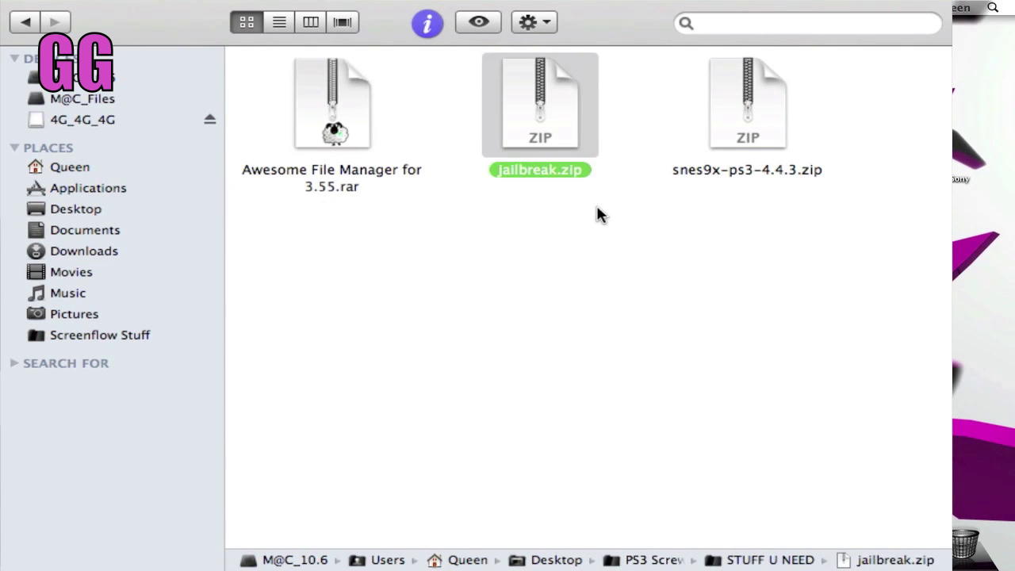
{"action": "left_click", "coordinate": [567, 217]}
{"action": "left_click", "coordinate": [306, 97]}
{"action": "left_click", "coordinate": [729, 123]}
{"action": "left_click", "coordinate": [565, 238]}
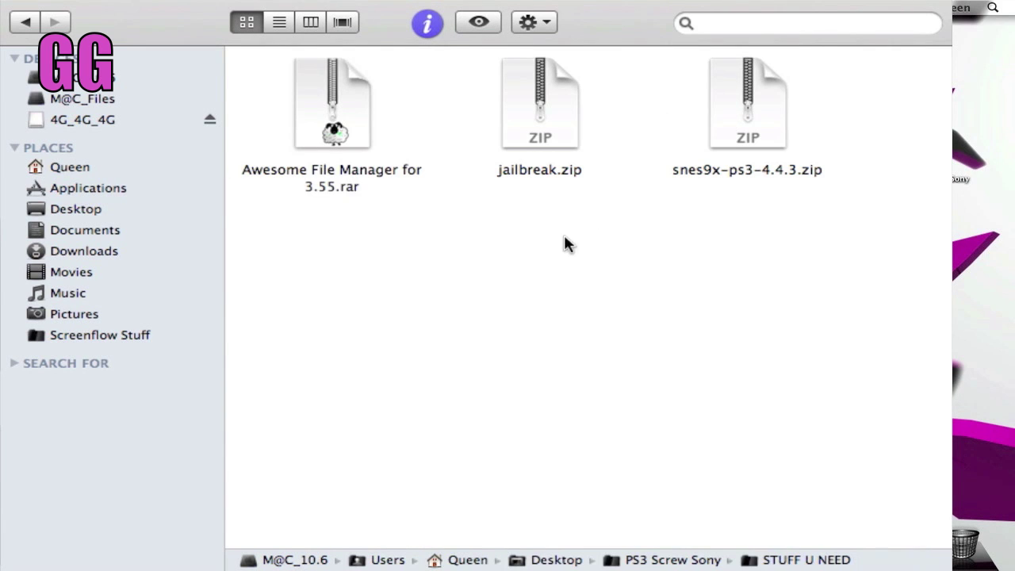
{"action": "double_click", "coordinate": [524, 104]}
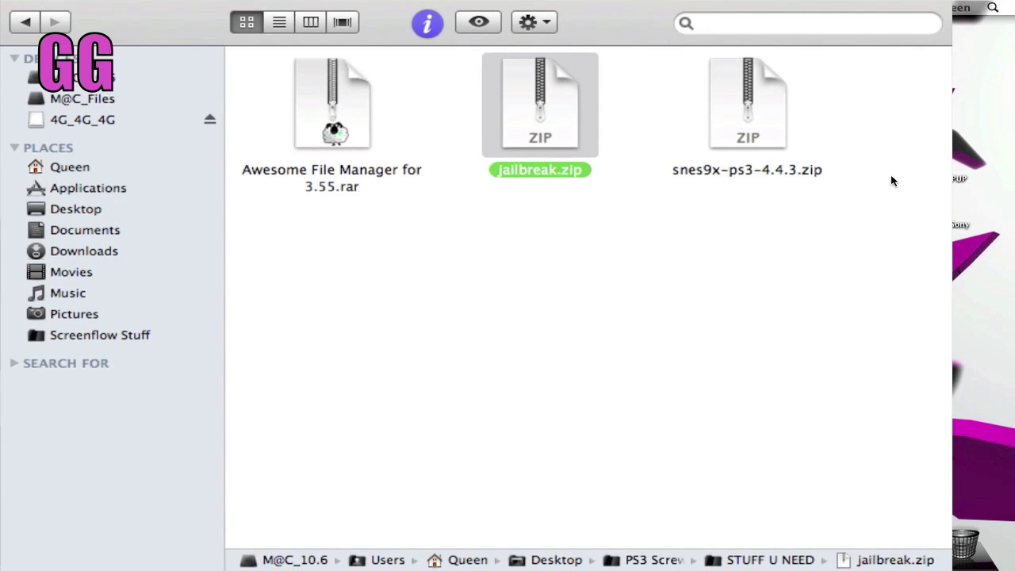
{"action": "left_click_drag", "start_coordinate": [963, 159], "coordinate": [361, 292]}
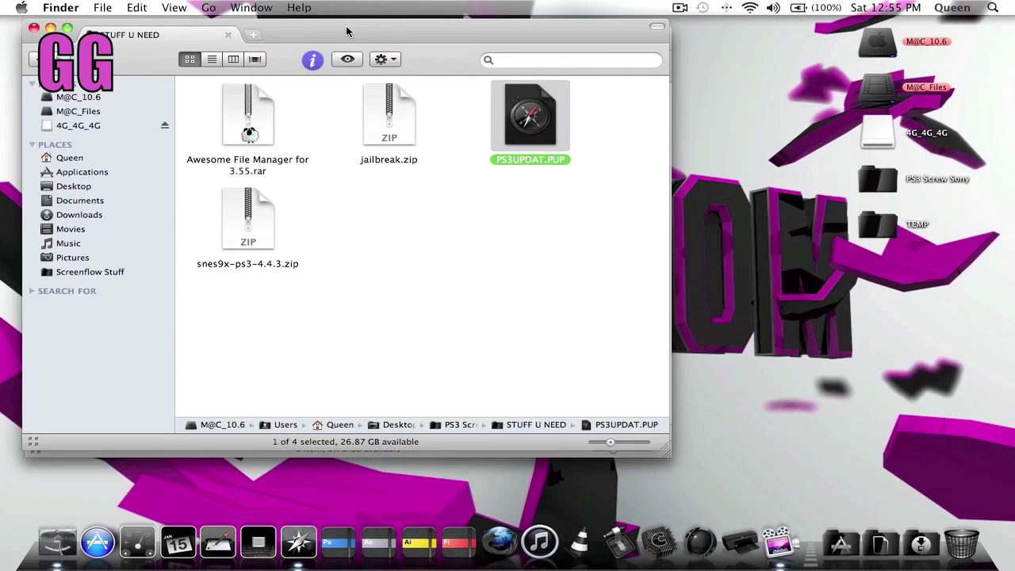
Arrange the STUFF U NEED and PS3 windows side by side and open the UPDATE folder on the 4G_4G_4G drive
{"action": "left_click_drag", "start_coordinate": [346, 31], "coordinate": [334, 131]}
{"action": "left_click_drag", "start_coordinate": [421, 41], "coordinate": [782, 111]}
{"action": "left_click_drag", "start_coordinate": [666, 100], "coordinate": [735, 102]}
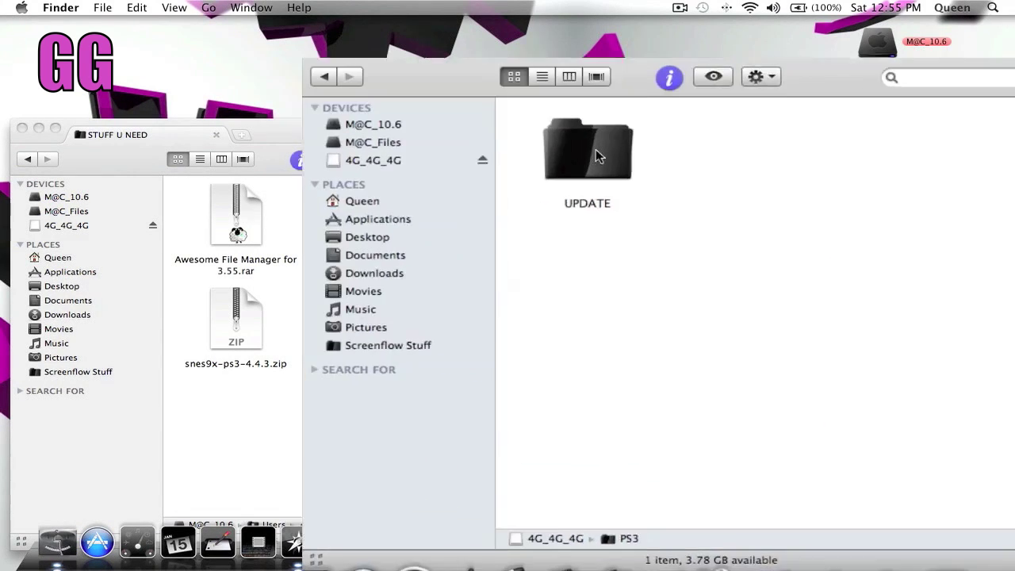
{"action": "double_click", "coordinate": [683, 198]}
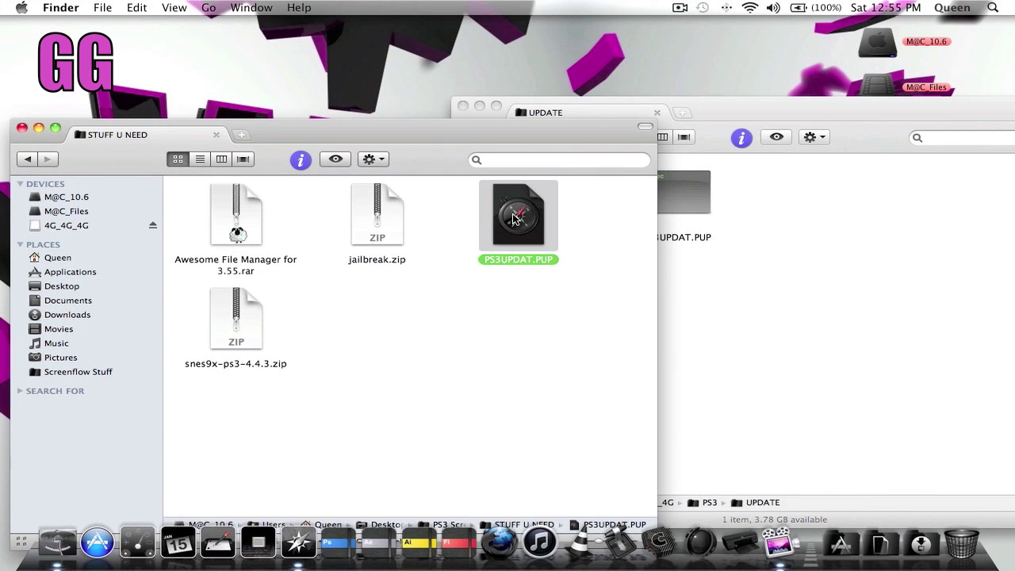
Try to copy PS3UPDAT.PUP into the drive's UPDATE folder, declining to replace the existing file
{"action": "left_click_drag", "start_coordinate": [514, 220], "coordinate": [821, 261]}
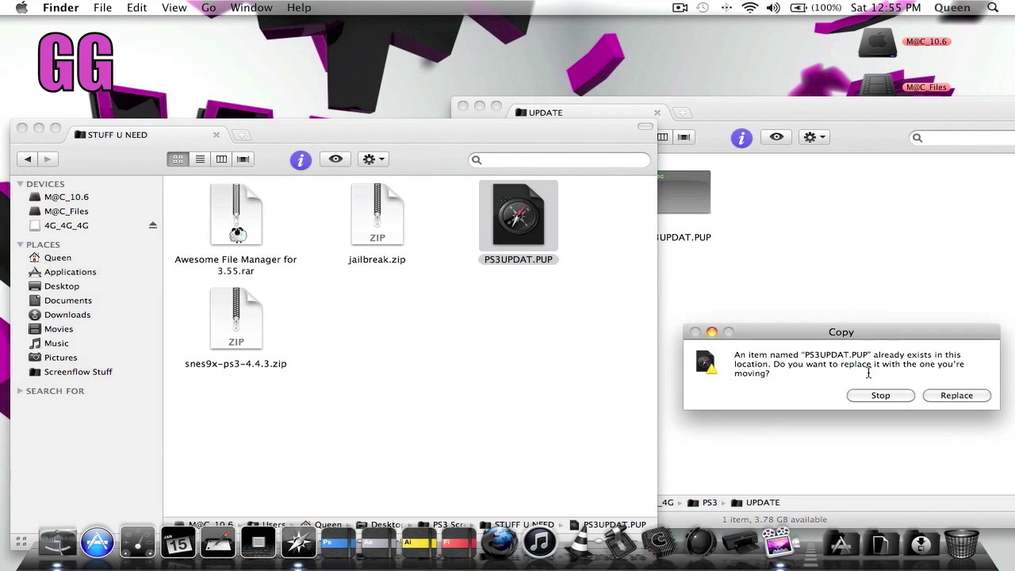
{"action": "left_click", "coordinate": [880, 395]}
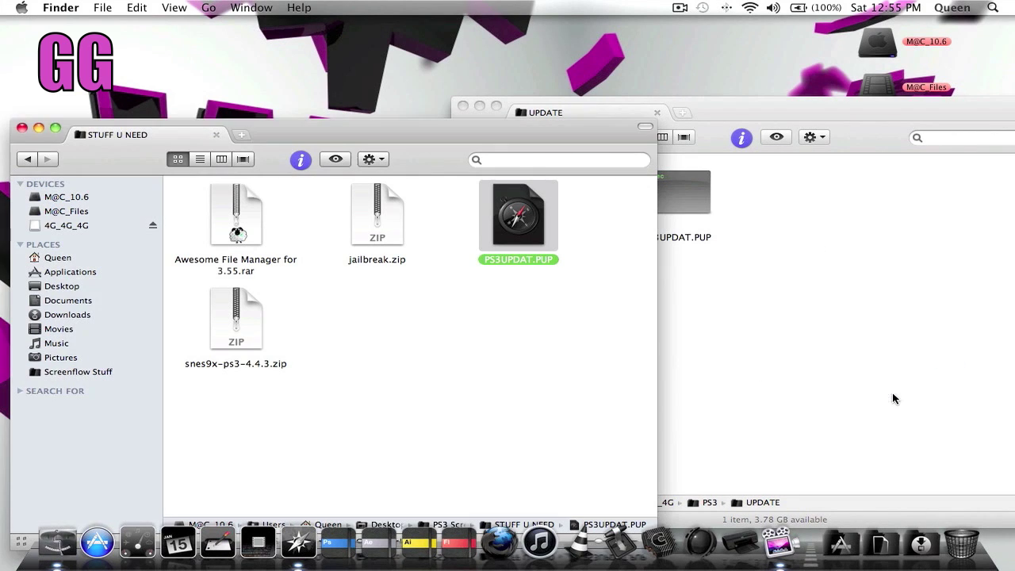
{"action": "left_click_drag", "start_coordinate": [713, 104], "coordinate": [479, 35]}
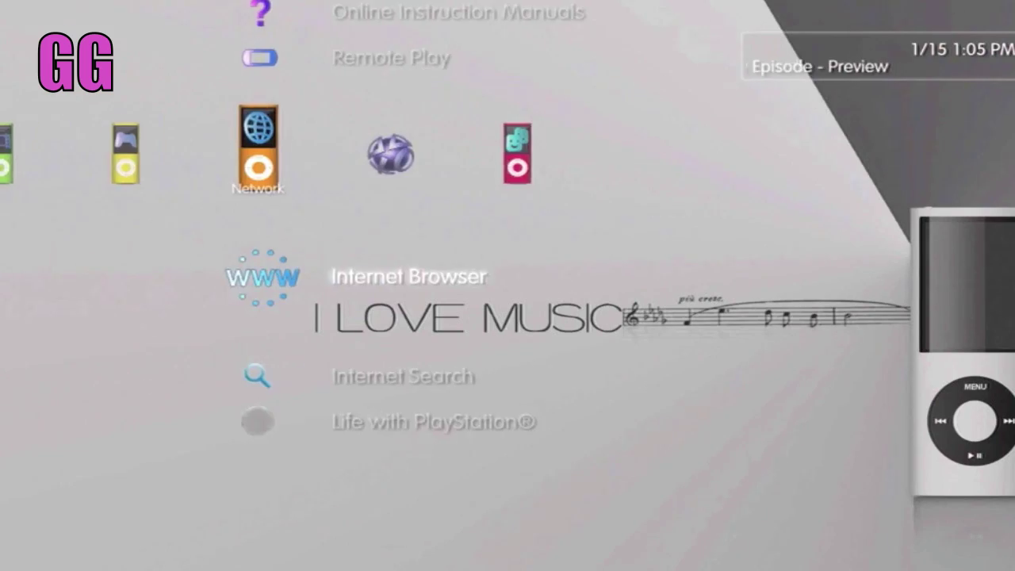
Switch to the PS3 home screen and go to System Update in the Settings category
{"action": "key", "text": "Left"}
{"action": "key", "text": "Left"}
{"action": "key", "text": "Left"}
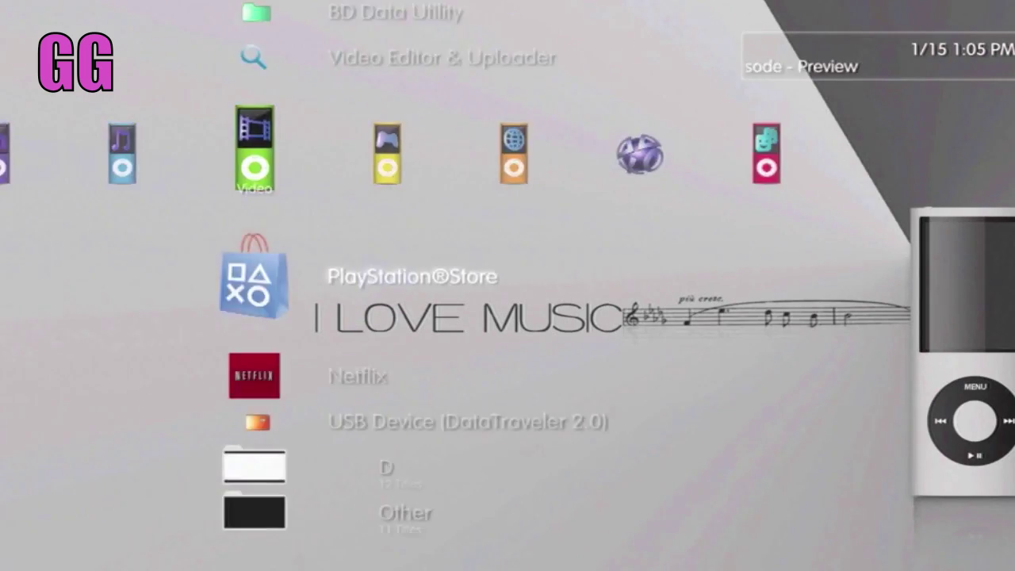
{"action": "key", "text": "Left"}
{"action": "key", "text": "Left"}
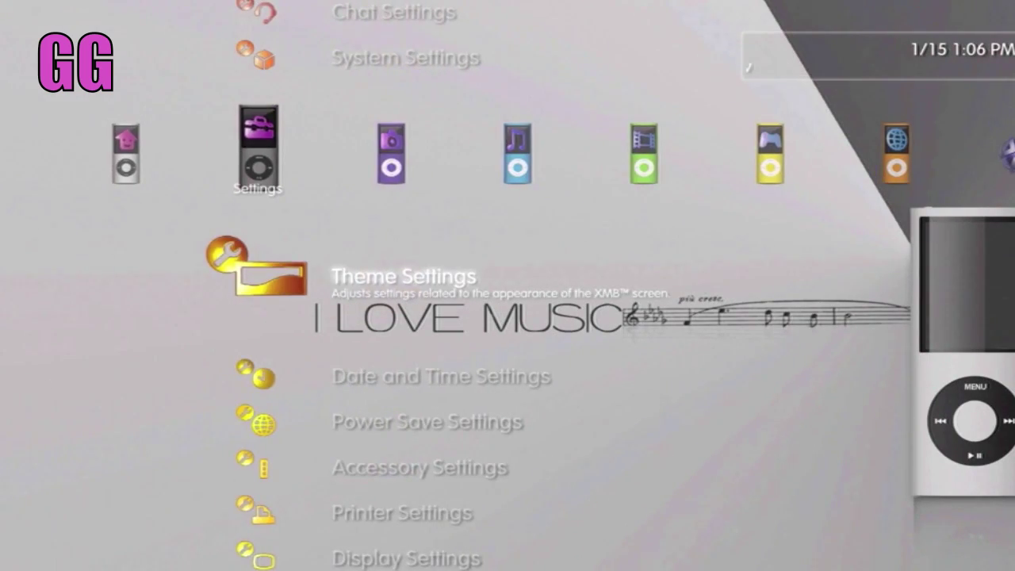
{"action": "key", "text": "Up"}
{"action": "key", "text": "Up"}
{"action": "key", "text": "Up"}
{"action": "key", "text": "Up"}
{"action": "key", "text": "Up"}
{"action": "key", "text": "Up"}
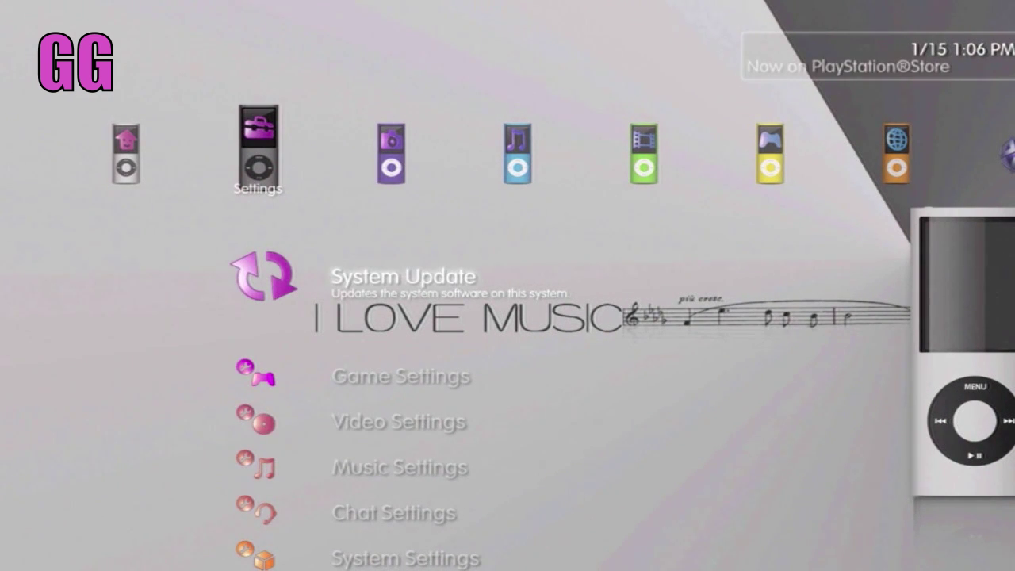
Start the system update using the Update via Storage Media method
{"action": "key", "text": "Return"}
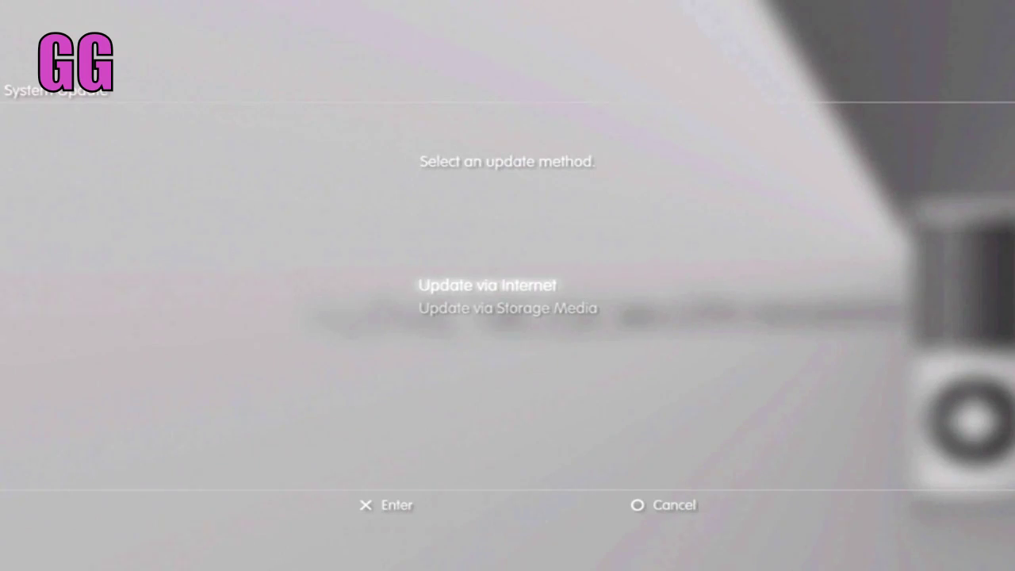
{"action": "key", "text": "Down"}
{"action": "key", "text": "Return"}
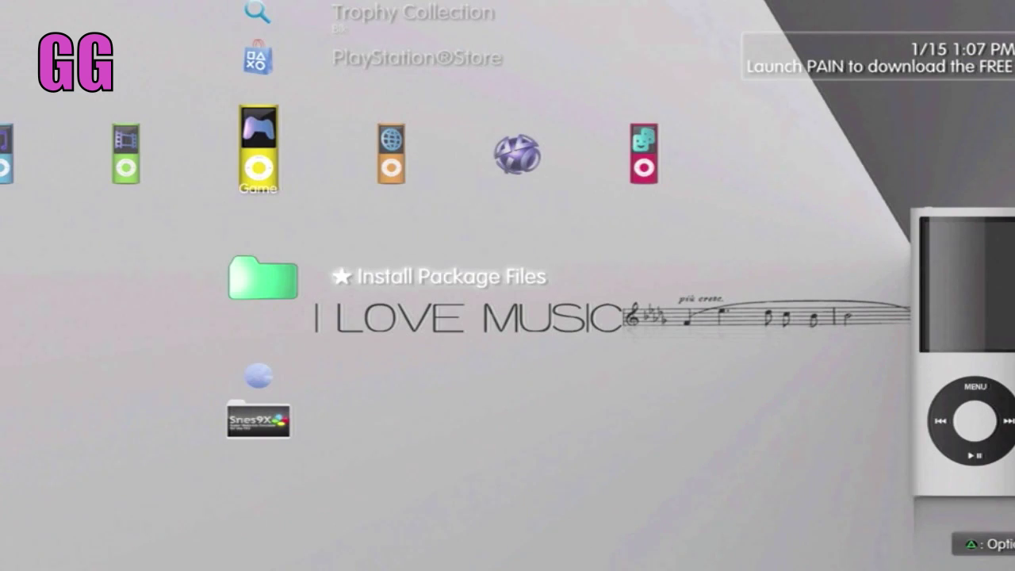
Look through the PS3 home screen categories from Users to Network after the system update
{"action": "key", "text": "Left"}
{"action": "key", "text": "Left"}
{"action": "key", "text": "Left"}
{"action": "key", "text": "Left"}
{"action": "key", "text": "Left"}
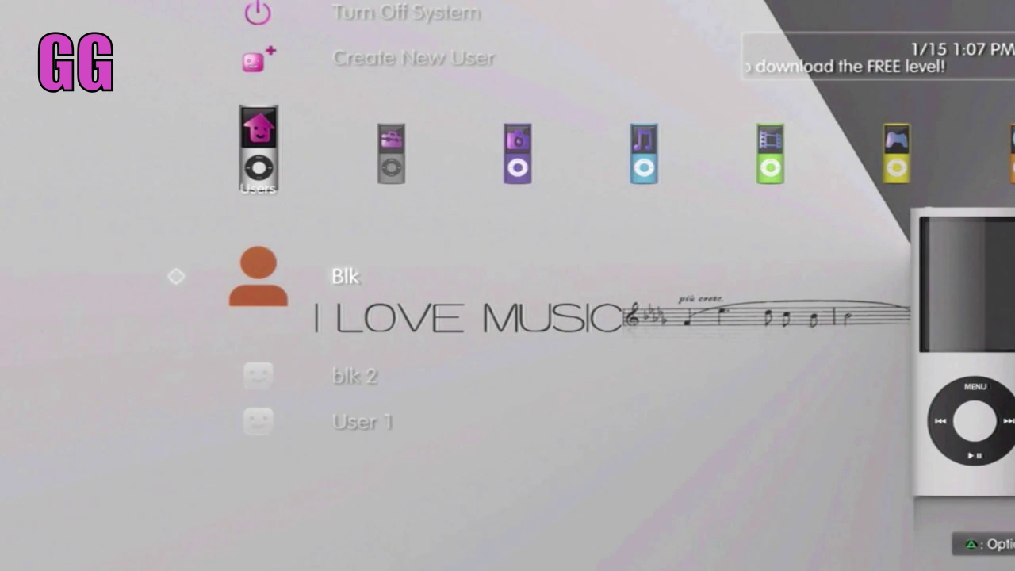
{"action": "key", "text": "Right"}
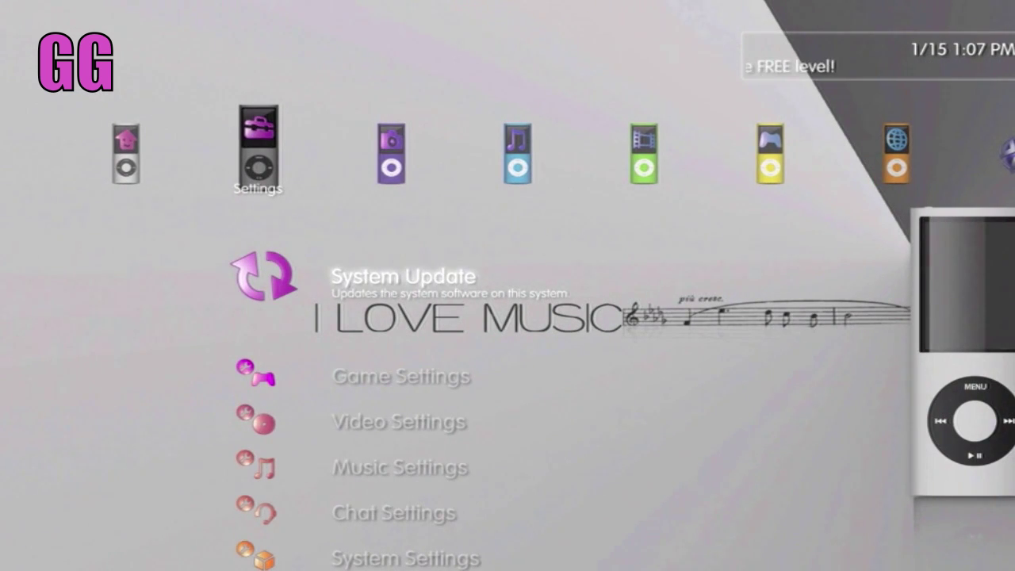
{"action": "key", "text": "Right"}
{"action": "key", "text": "Right"}
{"action": "key", "text": "Right"}
{"action": "key", "text": "Right"}
{"action": "key", "text": "Right"}
{"action": "key", "text": "Right"}
{"action": "key", "text": "Right"}
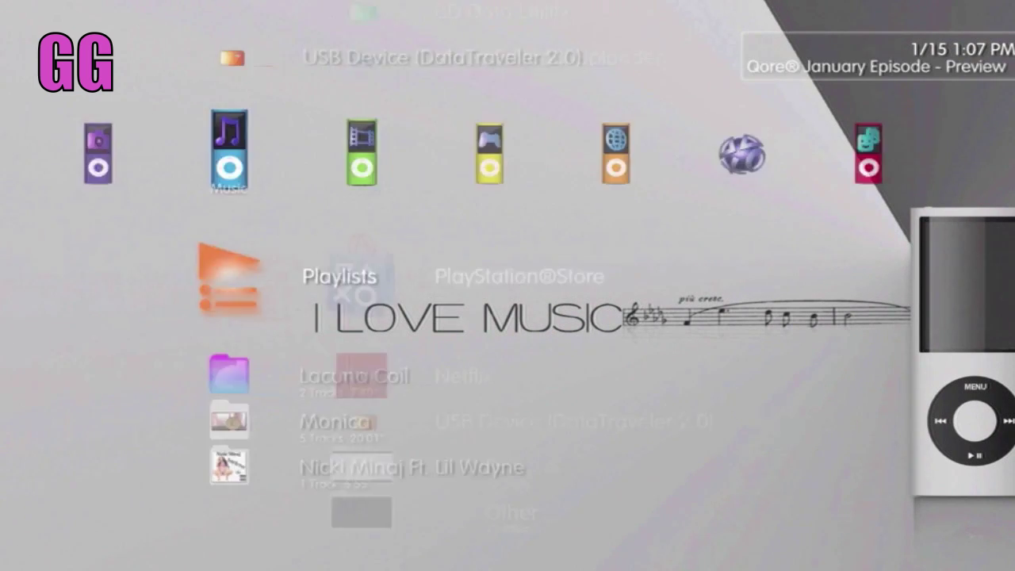
{"action": "key", "text": "Left"}
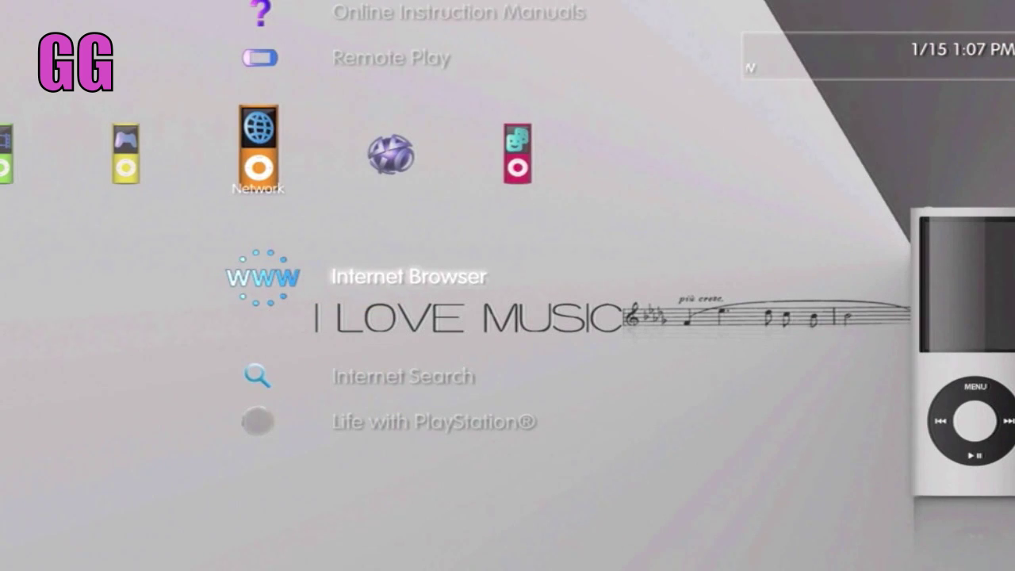
{"action": "key", "text": "Left"}
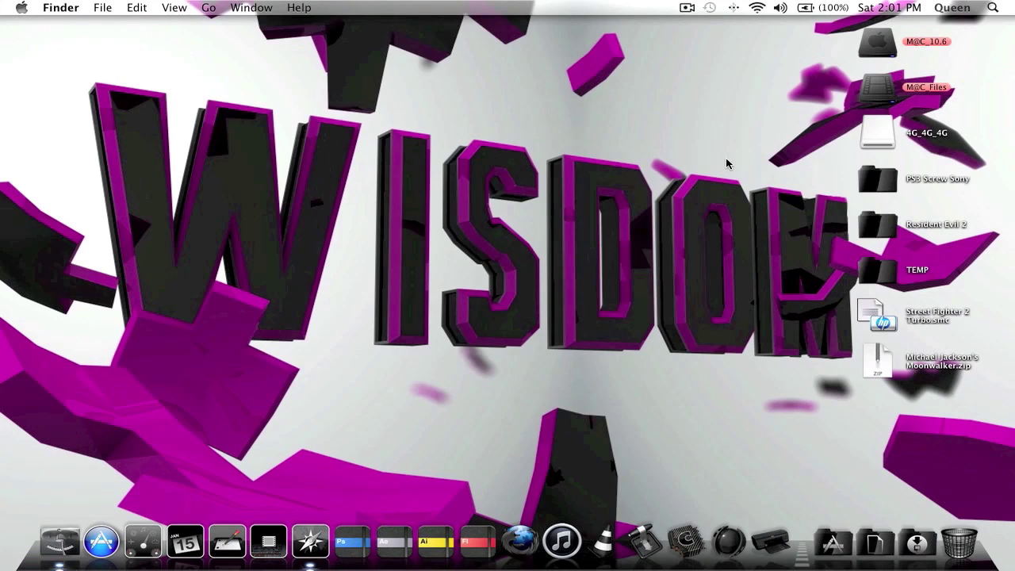
Switch back to Finder on the Mac and open the PS3 Screw Sony folder from the desktop
{"action": "left_click", "coordinate": [868, 181]}
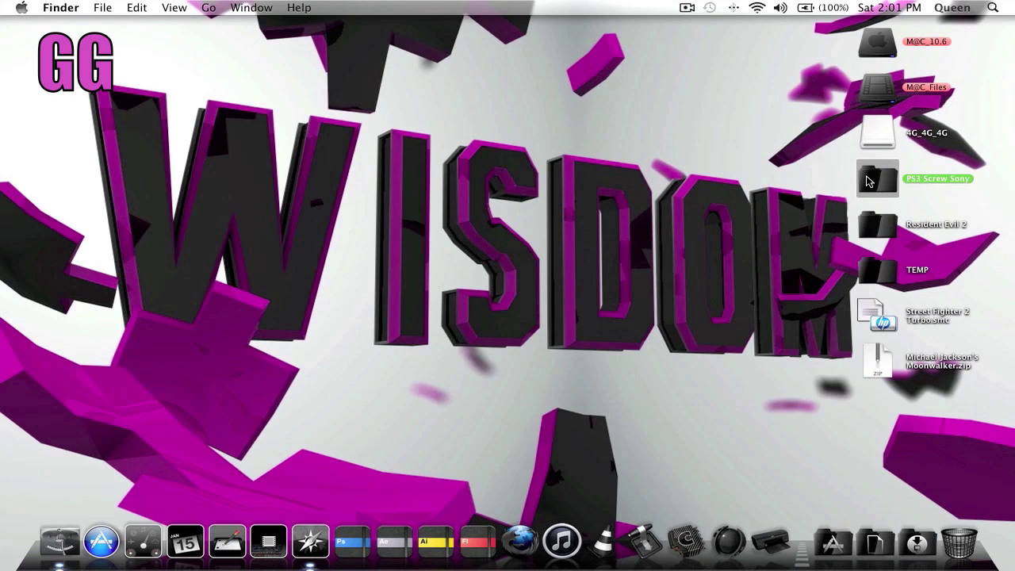
{"action": "double_click", "coordinate": [868, 181]}
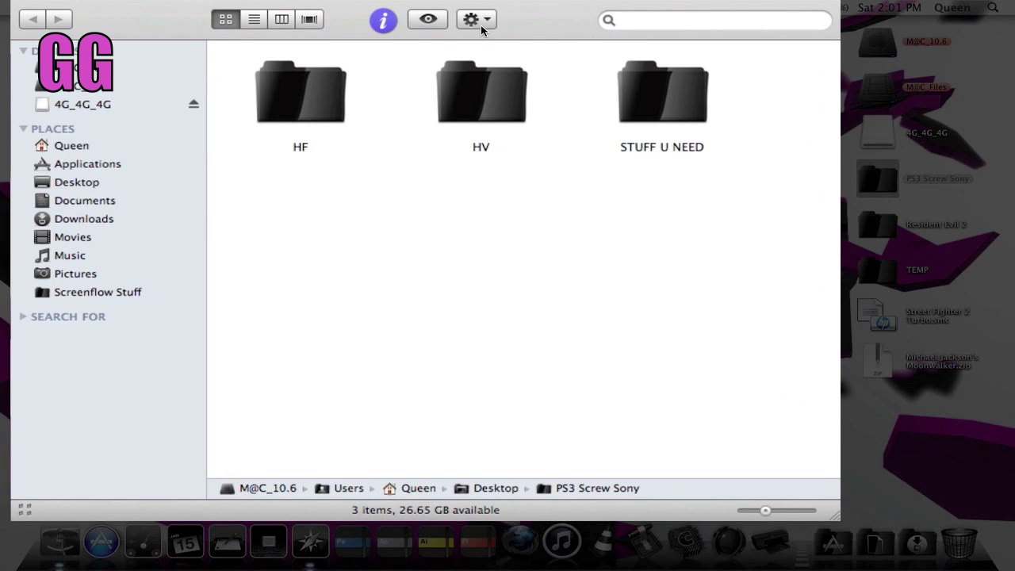
{"action": "left_click_drag", "start_coordinate": [480, 25], "coordinate": [495, 24]}
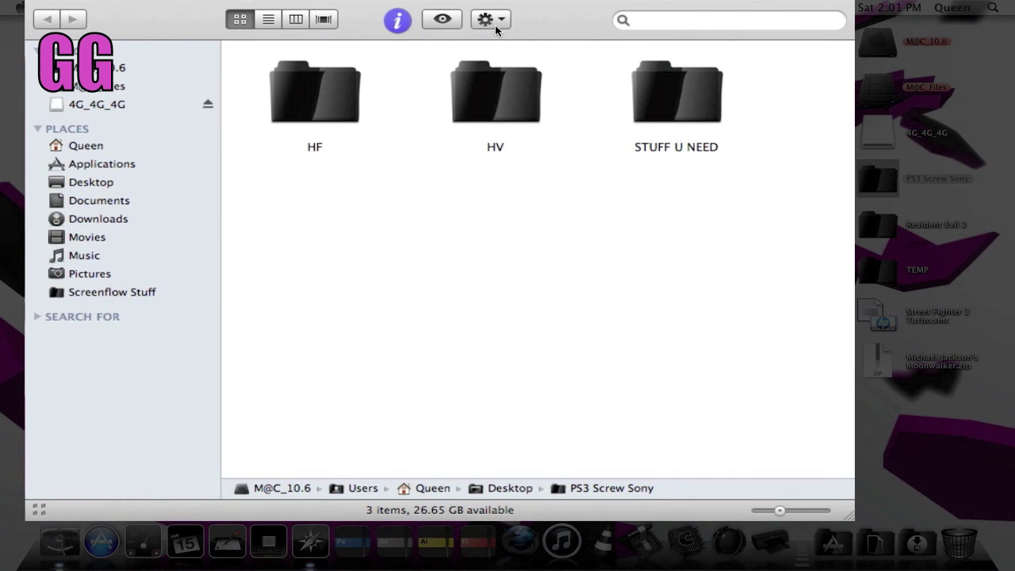
Extract snes9x-ps3-4.4.3.zip from the STUFF U NEED folder and move the extracted folder from the desktop into STUFF U NEED
{"action": "double_click", "coordinate": [688, 93]}
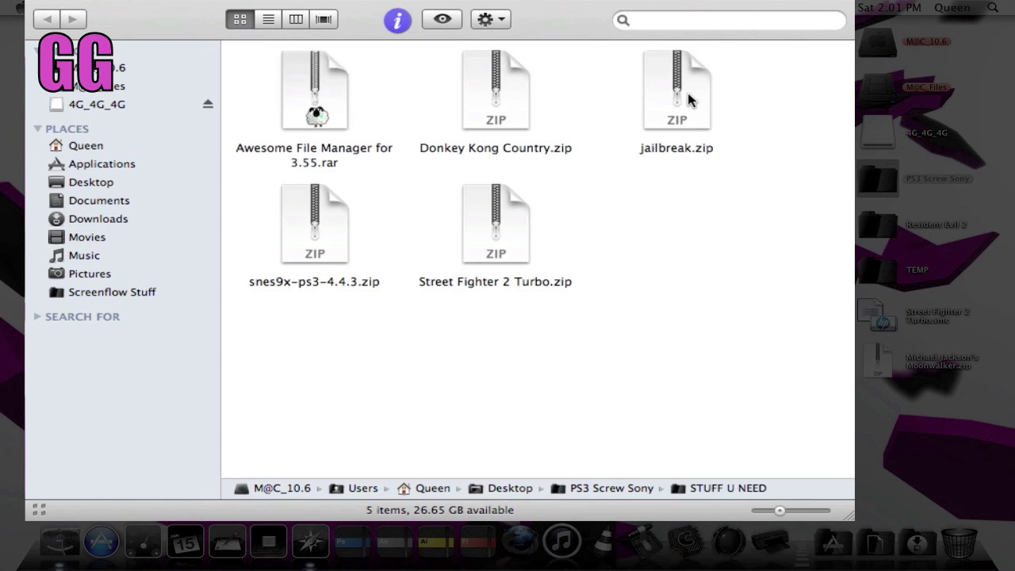
{"action": "left_click", "coordinate": [688, 92]}
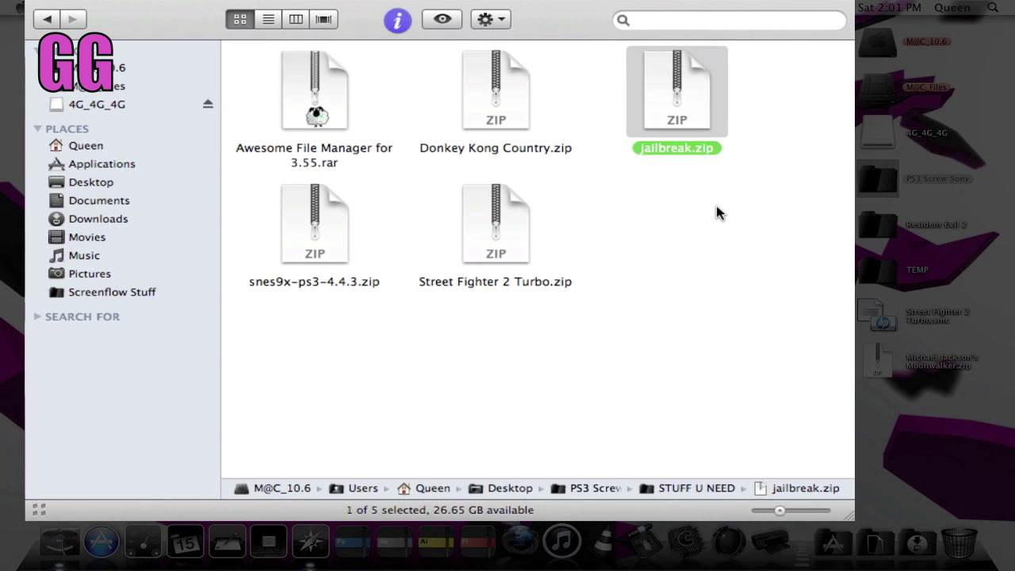
{"action": "left_click", "coordinate": [633, 274]}
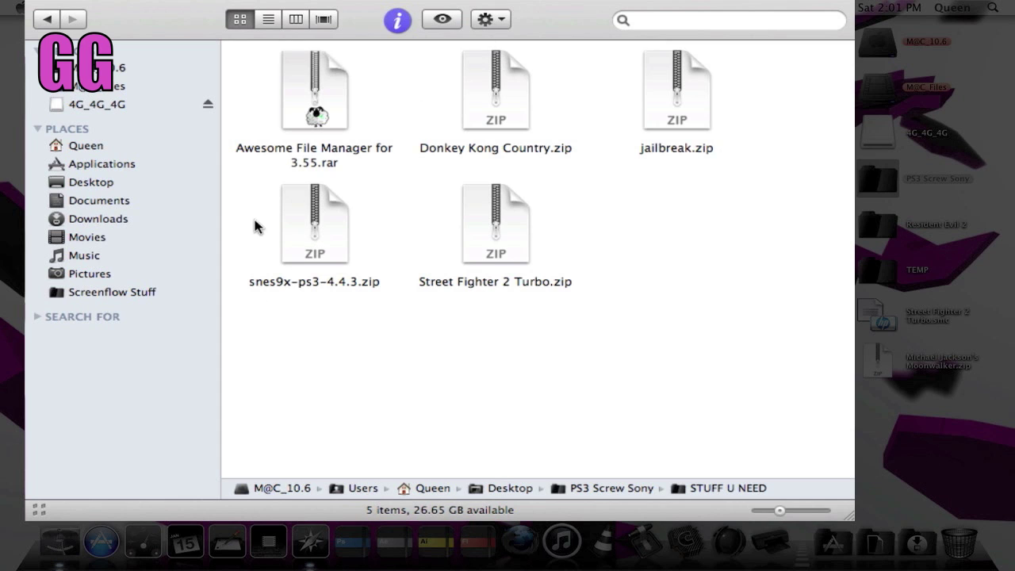
{"action": "left_click_drag", "start_coordinate": [356, 277], "coordinate": [324, 236]}
{"action": "left_click", "coordinate": [403, 180]}
{"action": "double_click", "coordinate": [317, 218]}
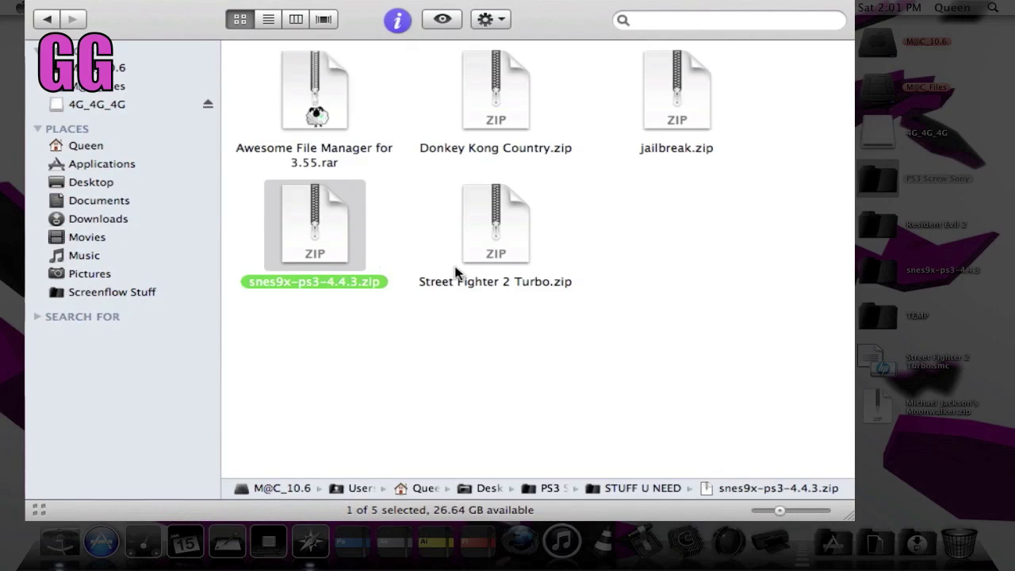
{"action": "left_click_drag", "start_coordinate": [872, 262], "coordinate": [635, 218]}
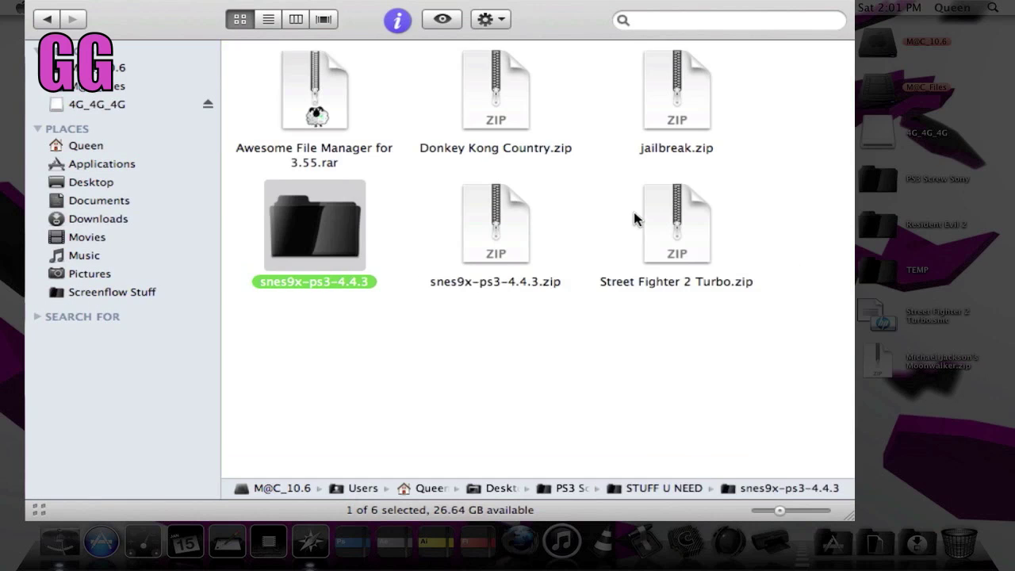
Open the snes9x-ps3-4.4.3 folder and examine which firmware version each Snes9x package is meant for
{"action": "double_click", "coordinate": [309, 225]}
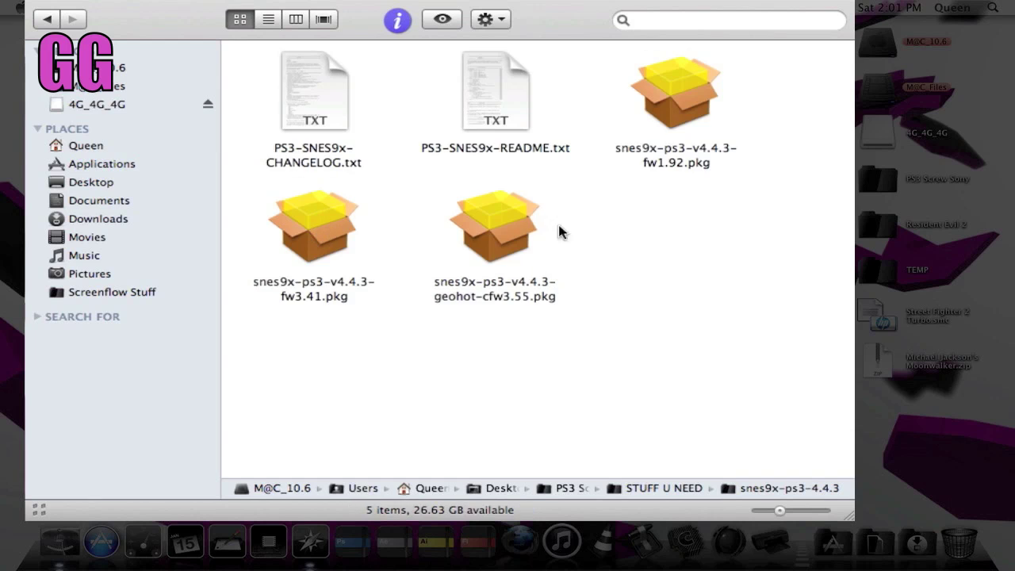
{"action": "left_click_drag", "start_coordinate": [234, 61], "coordinate": [661, 331]}
{"action": "left_click", "coordinate": [621, 104]}
{"action": "left_click_drag", "start_coordinate": [616, 79], "coordinate": [744, 202]}
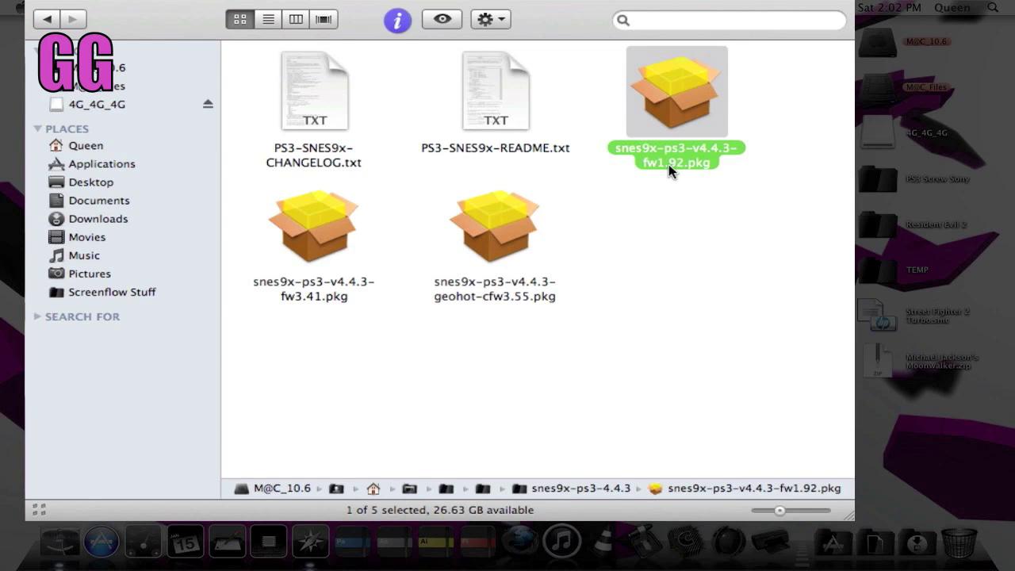
{"action": "left_click", "coordinate": [690, 224]}
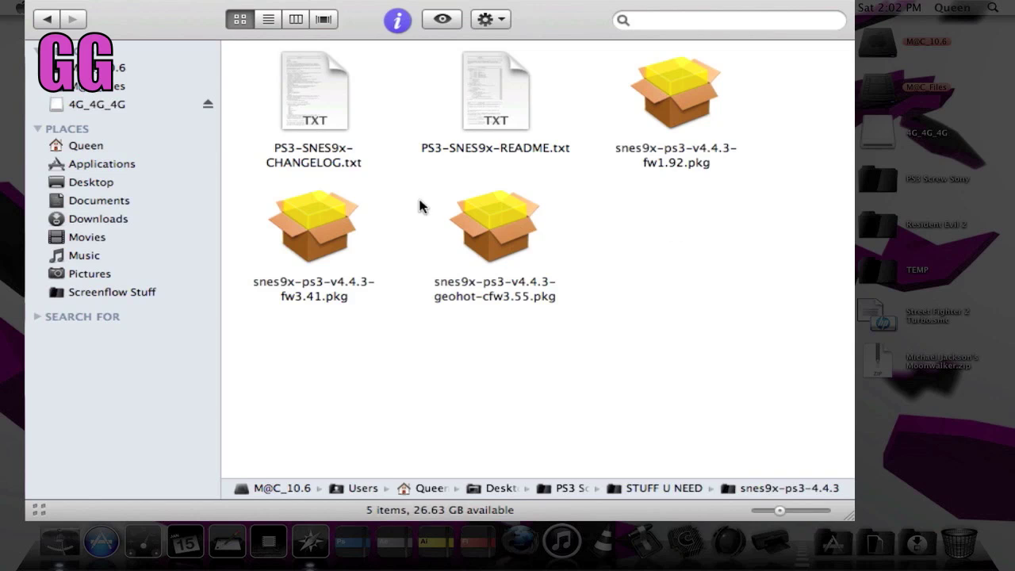
{"action": "left_click_drag", "start_coordinate": [420, 206], "coordinate": [609, 321]}
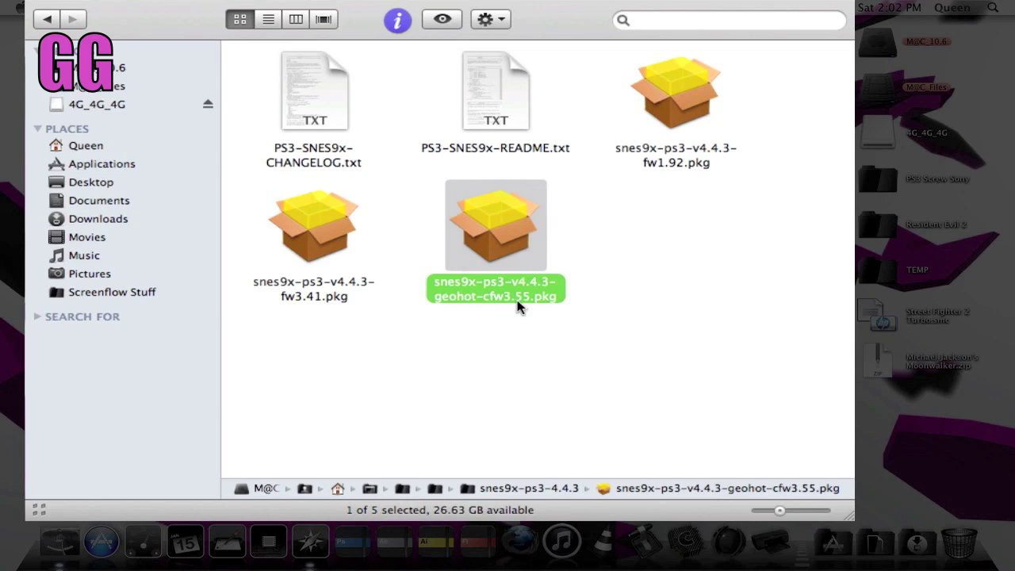
{"action": "left_click", "coordinate": [487, 325]}
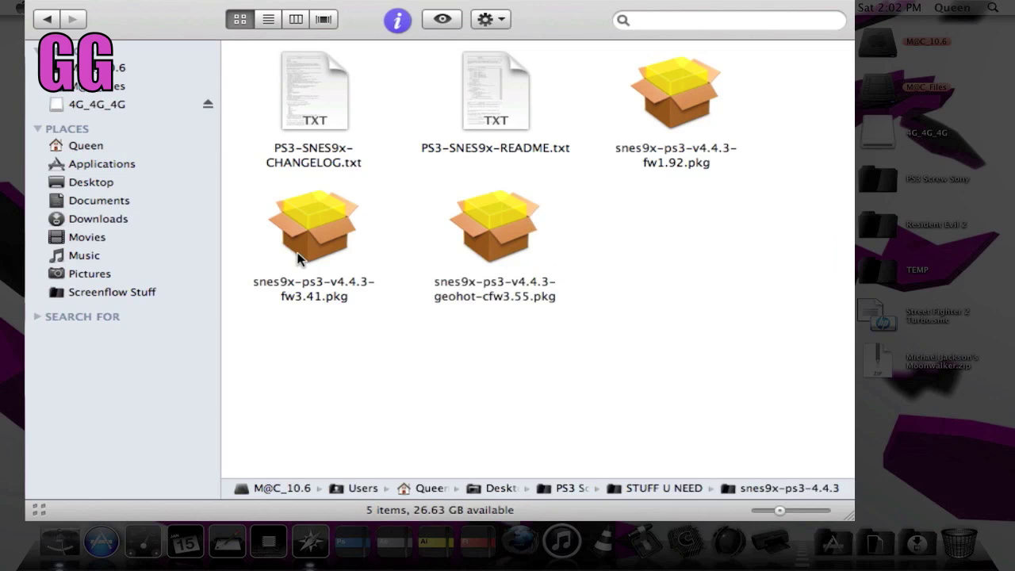
{"action": "left_click_drag", "start_coordinate": [253, 207], "coordinate": [335, 328]}
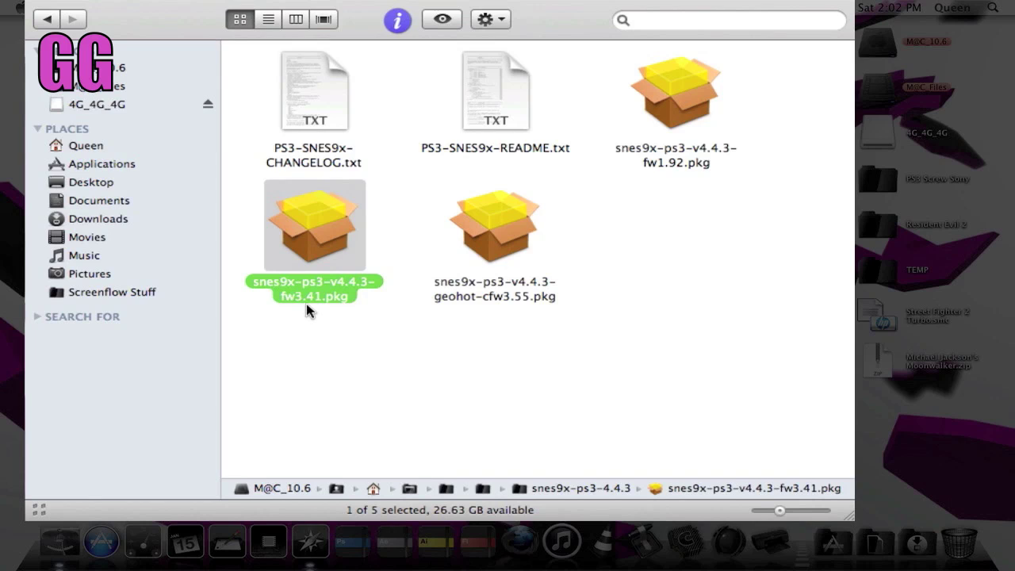
{"action": "left_click", "coordinate": [331, 328]}
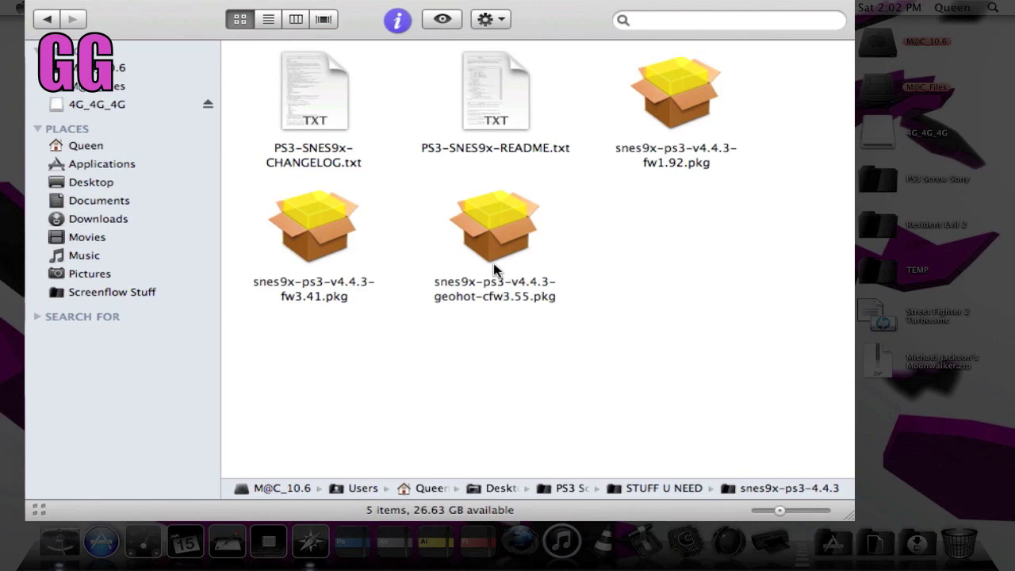
{"action": "left_click_drag", "start_coordinate": [427, 194], "coordinate": [533, 321]}
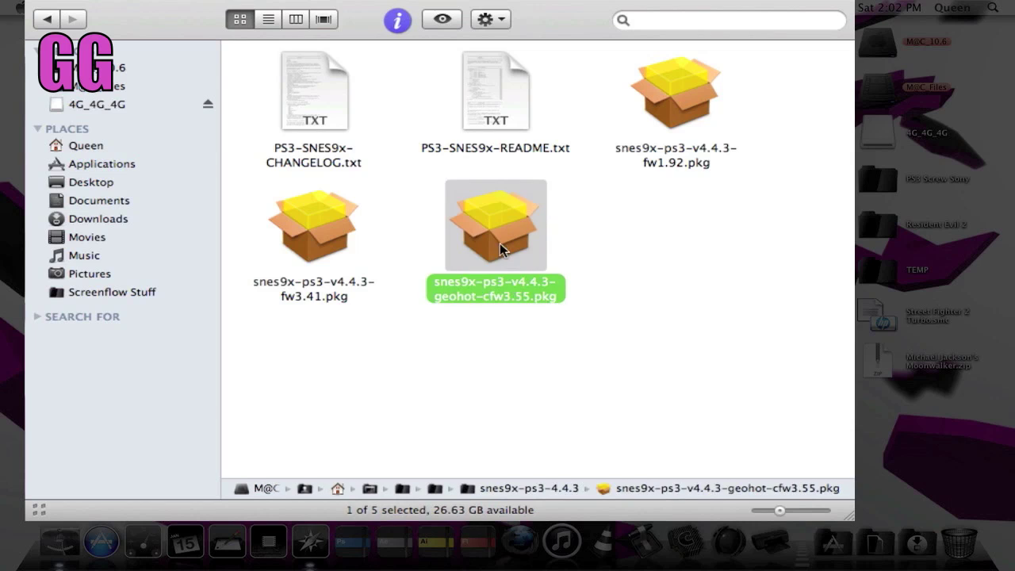
{"action": "left_click", "coordinate": [608, 254]}
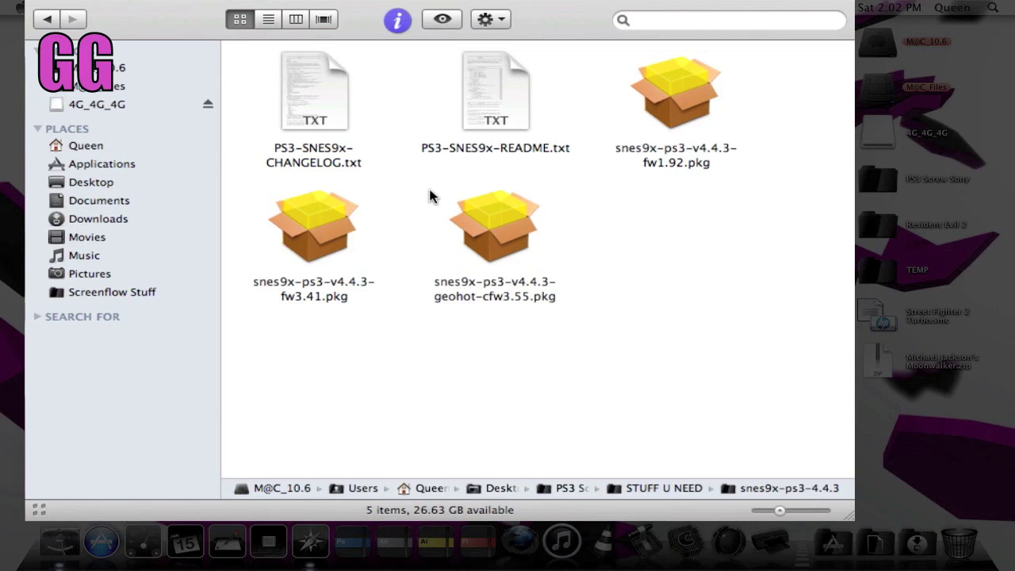
{"action": "left_click_drag", "start_coordinate": [429, 190], "coordinate": [528, 299]}
{"action": "left_click", "coordinate": [589, 195]}
{"action": "left_click", "coordinate": [476, 243]}
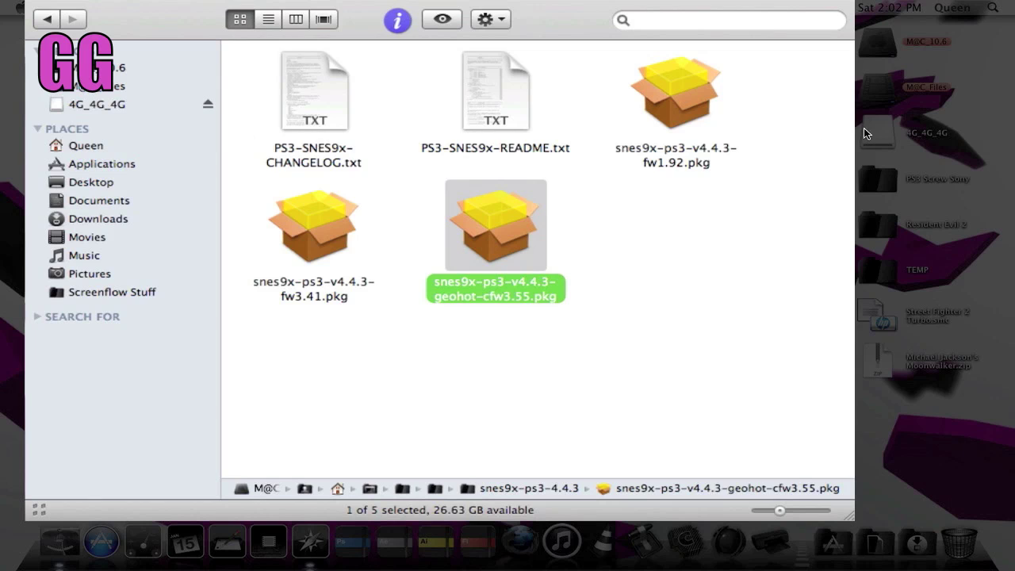
Open the 4G_4G_4G USB drive and look over the folders at its root
{"action": "left_click", "coordinate": [101, 106]}
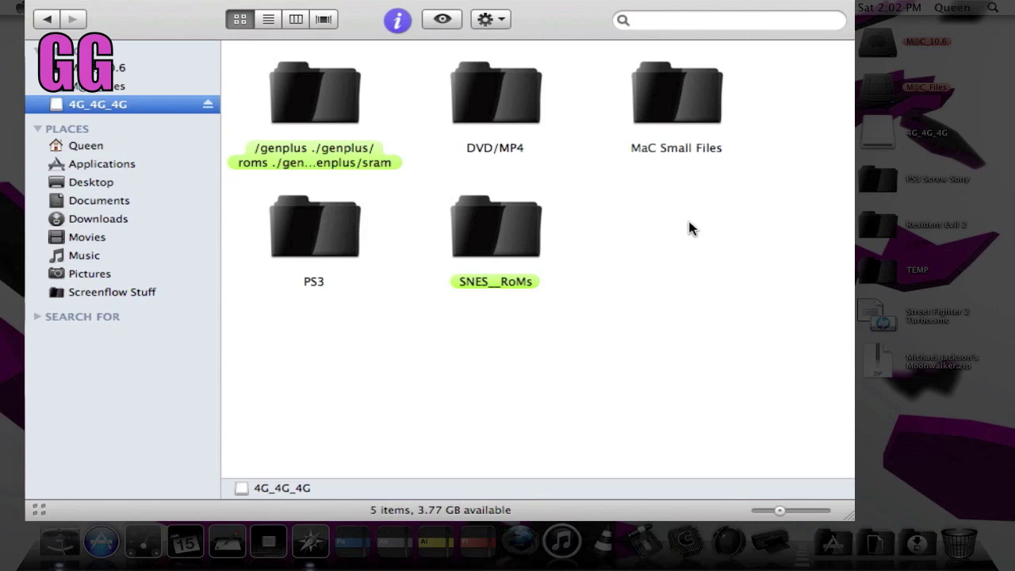
{"action": "left_click_drag", "start_coordinate": [534, 33], "coordinate": [542, 53]}
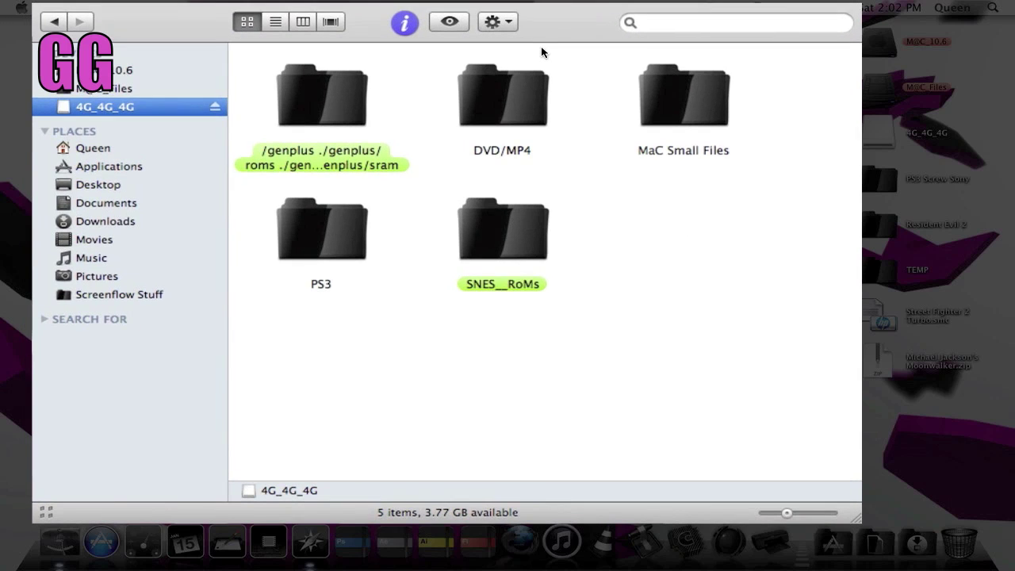
{"action": "left_click", "coordinate": [453, 199]}
{"action": "left_click", "coordinate": [635, 249]}
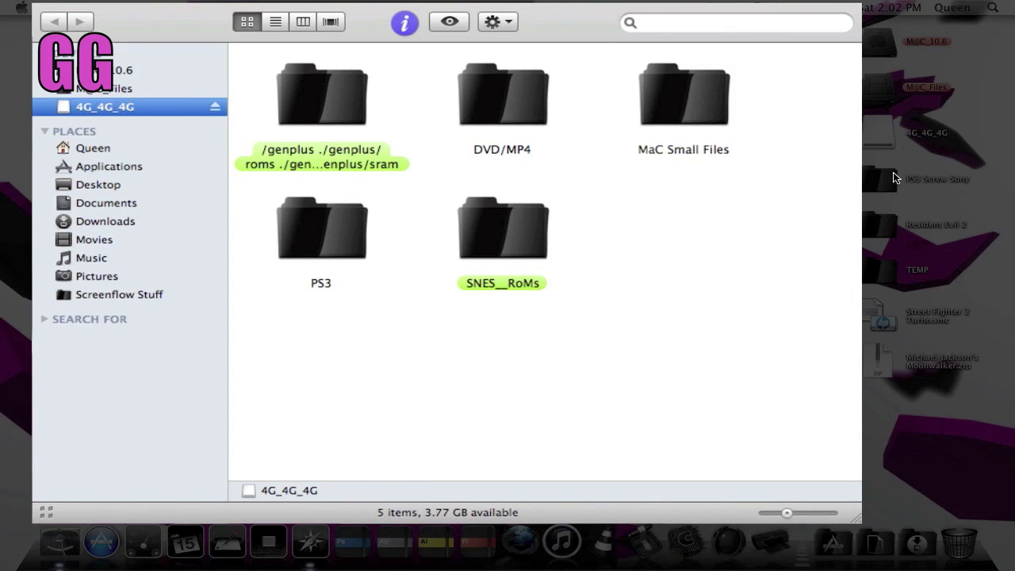
Return to the snes9x-ps3-4.4.3 folder inside STUFF U NEED and copy snes9x-ps3-v4.4.3-geohot-cfw3.55.pkg to the root of the 4G_4G_4G drive
{"action": "left_click", "coordinate": [98, 186]}
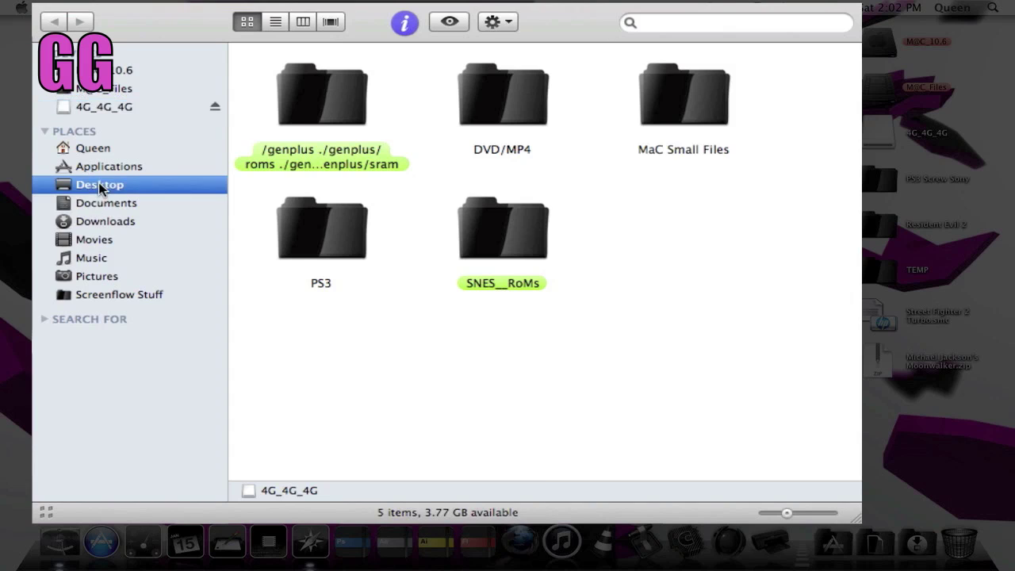
{"action": "double_click", "coordinate": [292, 84]}
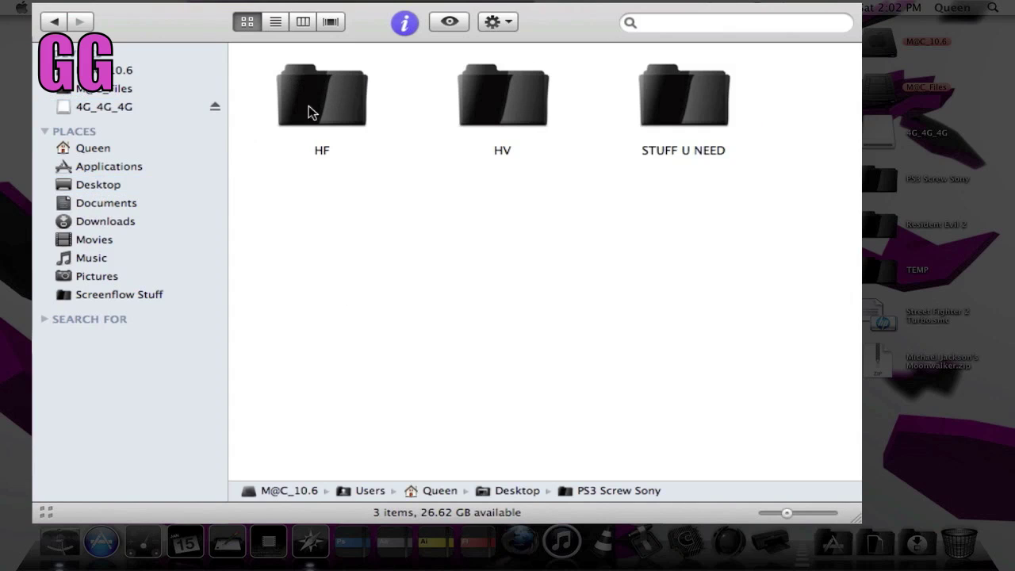
{"action": "double_click", "coordinate": [681, 79]}
{"action": "left_click", "coordinate": [679, 78]}
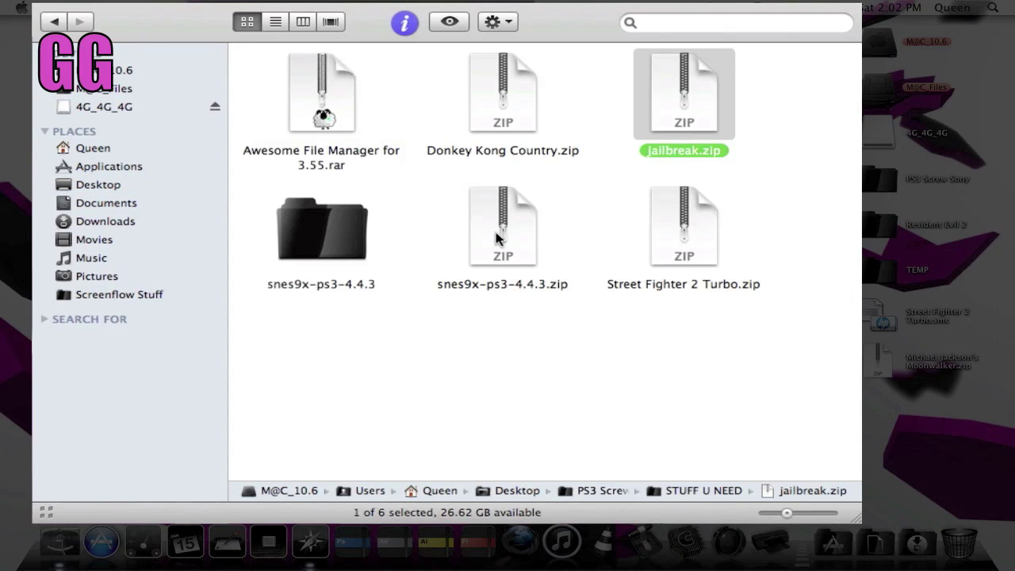
{"action": "double_click", "coordinate": [300, 235]}
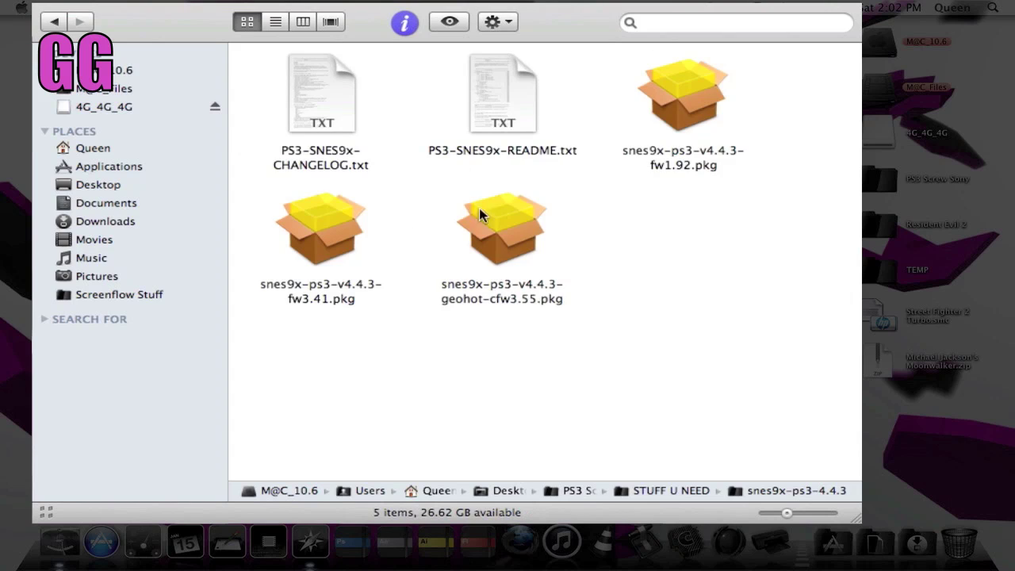
{"action": "left_click", "coordinate": [479, 207]}
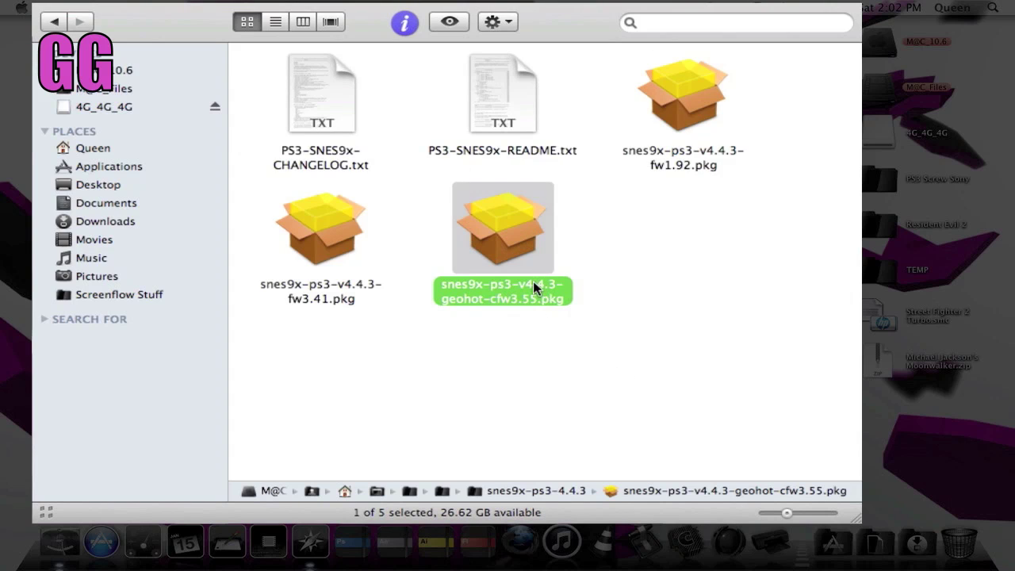
{"action": "left_click", "coordinate": [595, 235]}
{"action": "left_click_drag", "start_coordinate": [493, 225], "coordinate": [702, 237]}
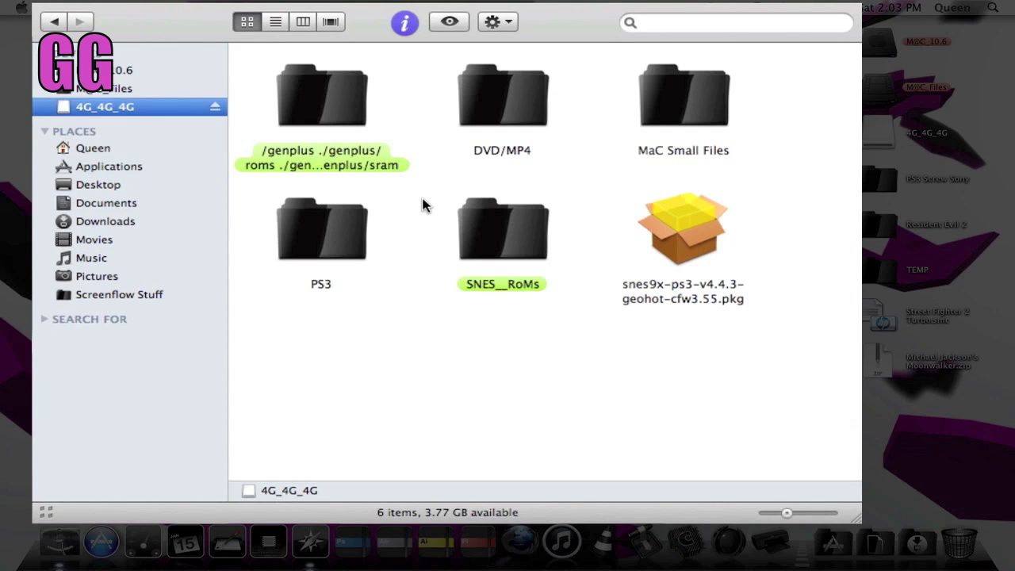
Check the SNES__RoMs folder and the geohot-cfw3.55 package at the root of the 4G_4G_4G drive
{"action": "left_click_drag", "start_coordinate": [433, 179], "coordinate": [477, 255]}
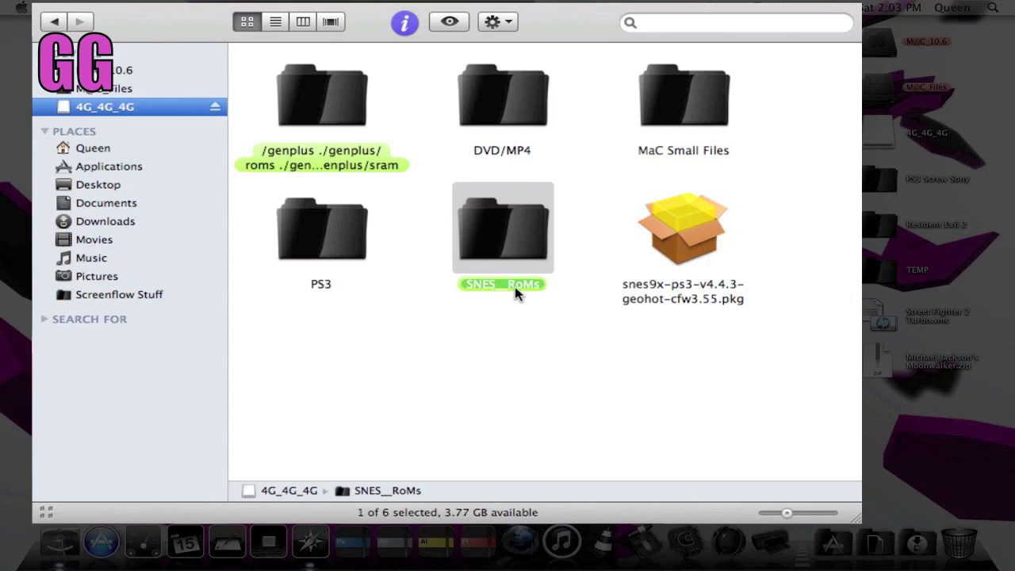
{"action": "left_click", "coordinate": [420, 220]}
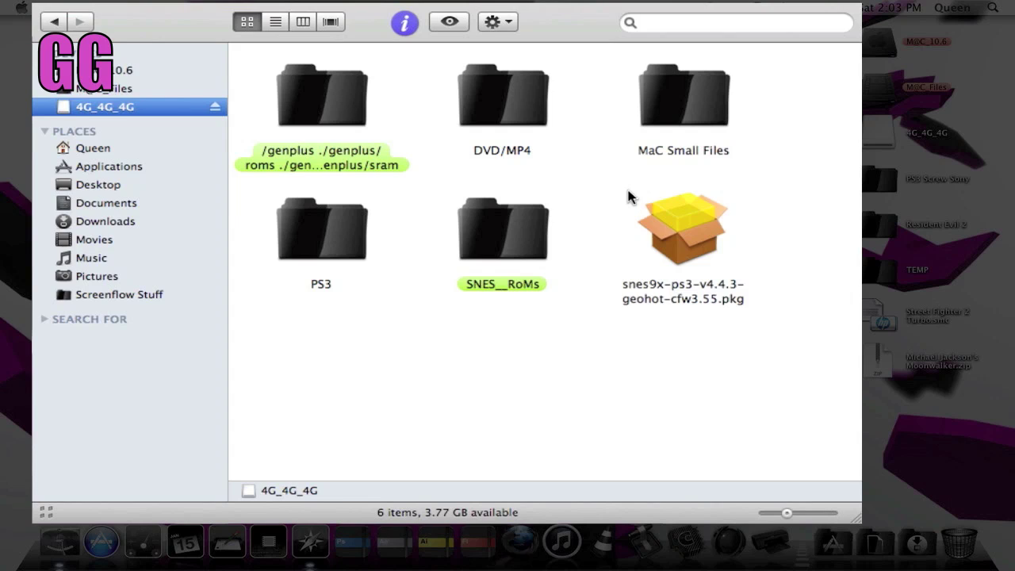
{"action": "left_click", "coordinate": [701, 302]}
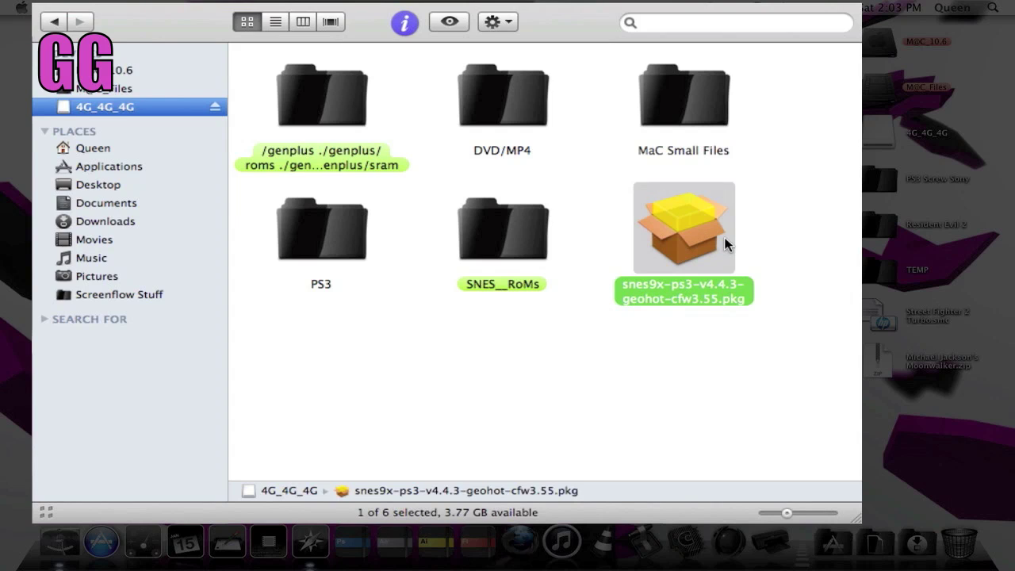
{"action": "left_click", "coordinate": [425, 249]}
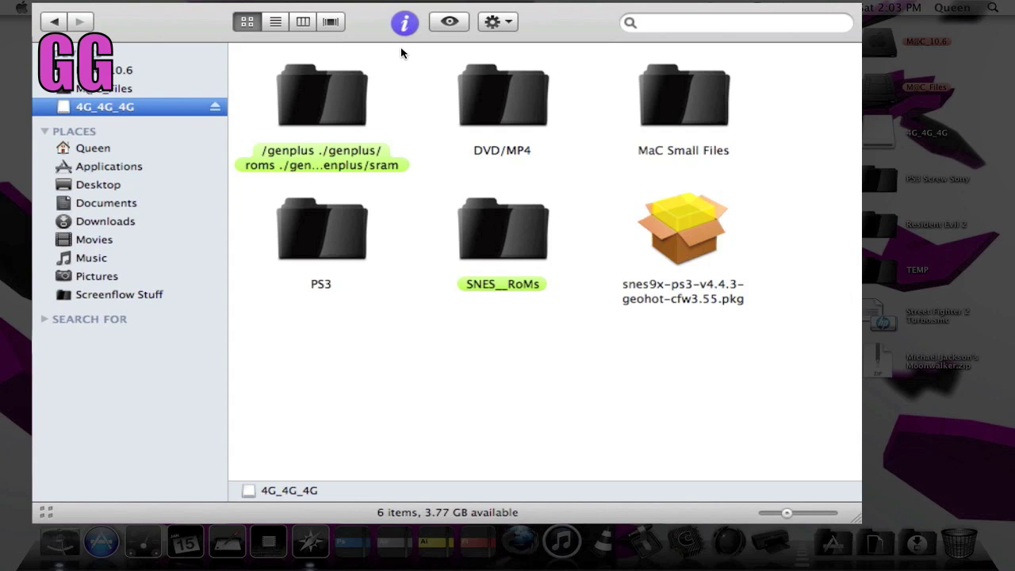
Go back to STUFF U NEED, extract Street Fighter 2 Turbo.zip, and open the extracted folder on the desktop
{"action": "key", "text": "super+bracketleft"}
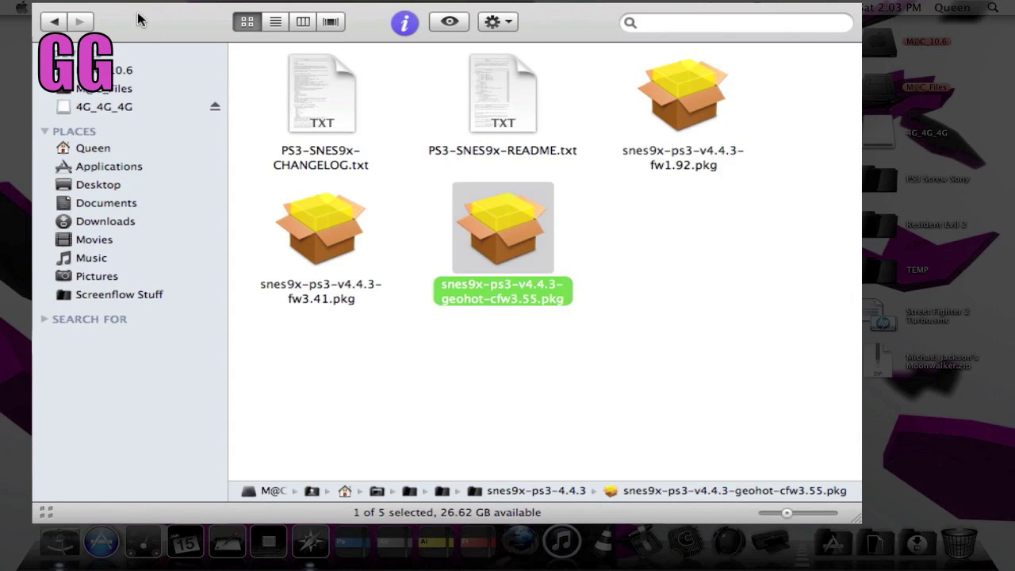
{"action": "left_click", "coordinate": [57, 22]}
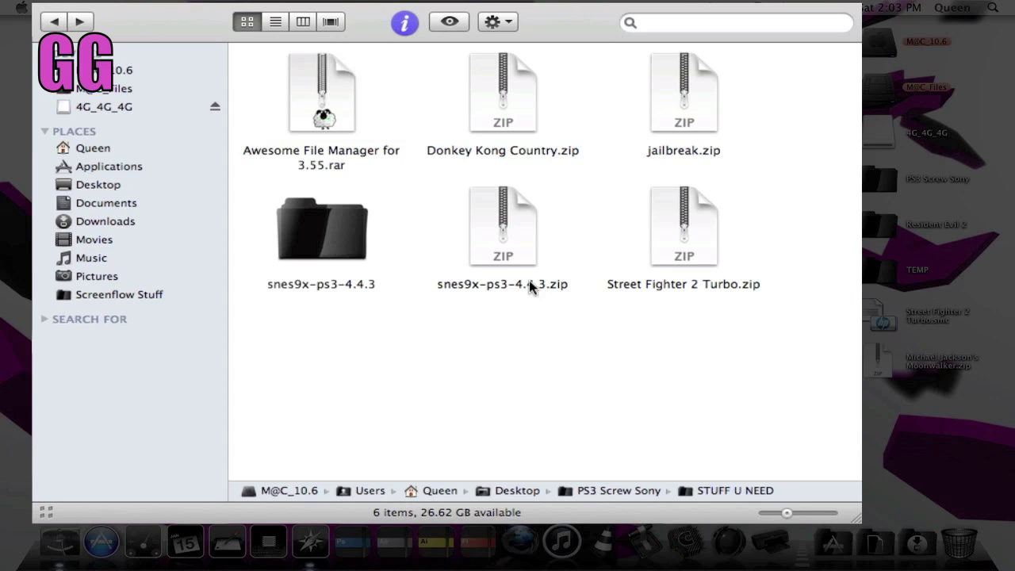
{"action": "double_click", "coordinate": [676, 217]}
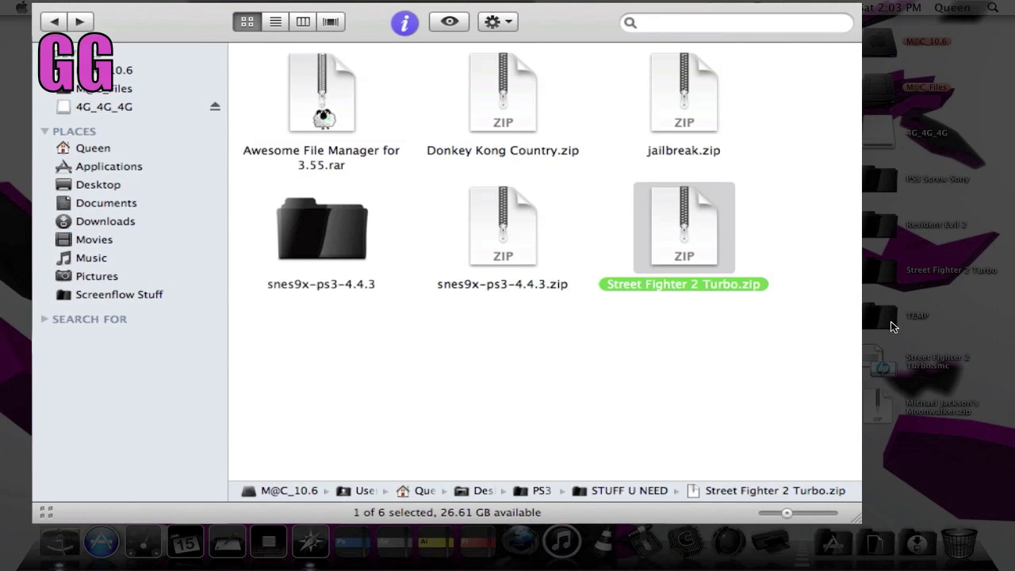
{"action": "left_click", "coordinate": [885, 269]}
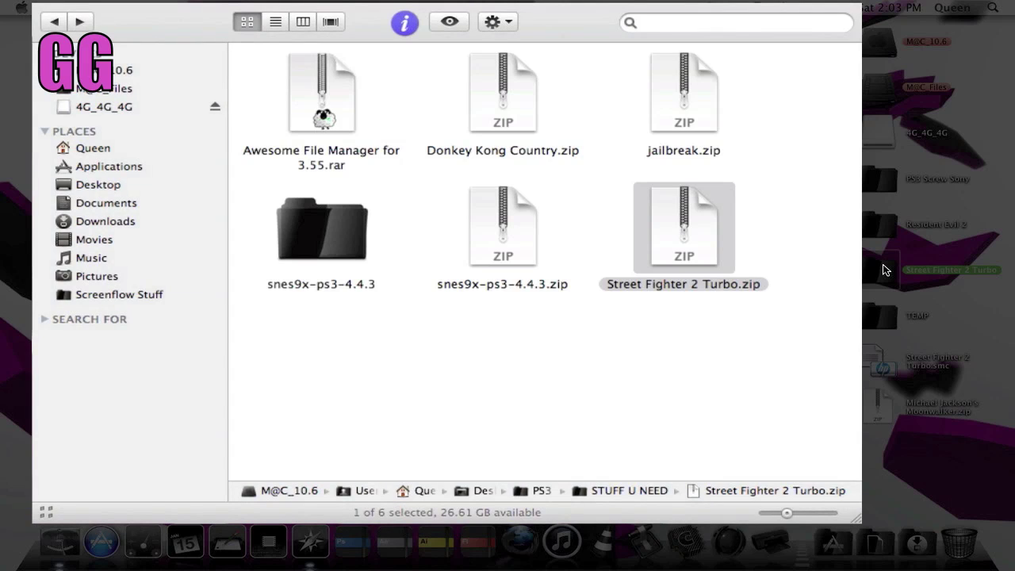
{"action": "double_click", "coordinate": [886, 269]}
Copy the extracted Street Fighter 2 Turbo ROM into the SNES__RoMs folder on the 4G_4G_4G drive and check that folder's contents
{"action": "left_click_drag", "start_coordinate": [495, 89], "coordinate": [495, 232]}
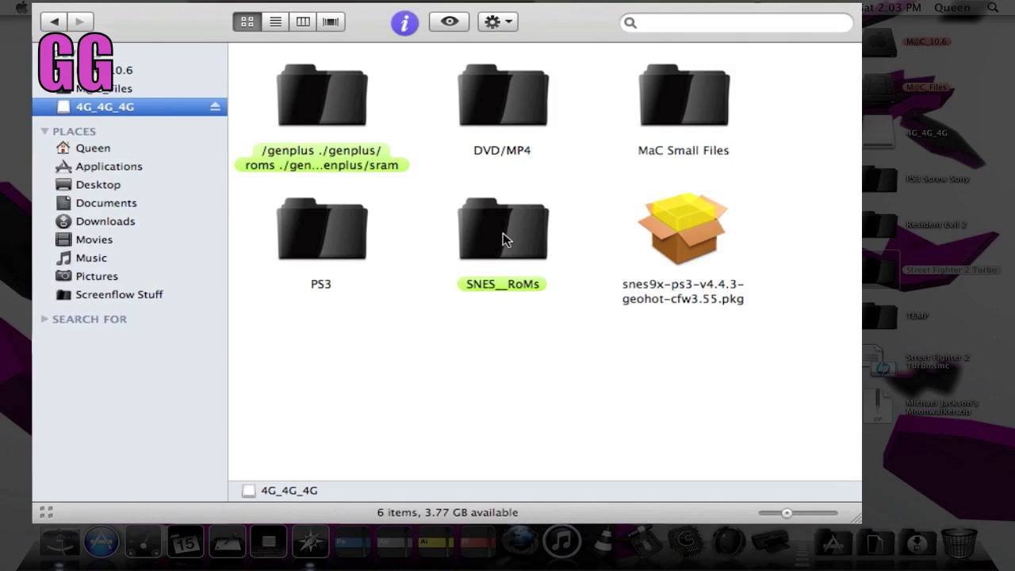
{"action": "left_click", "coordinate": [490, 242]}
{"action": "double_click", "coordinate": [490, 242]}
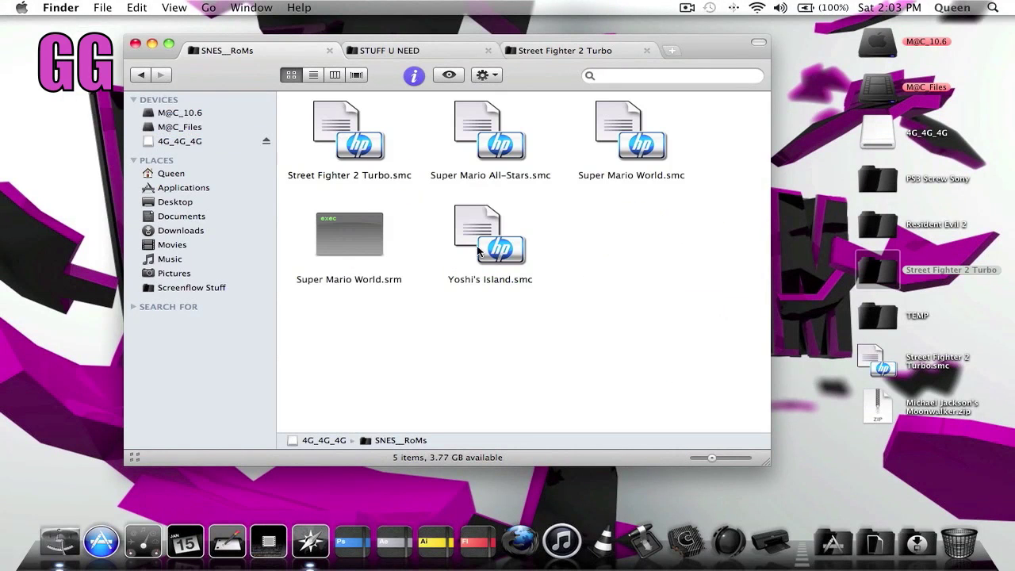
{"action": "left_click", "coordinate": [139, 75]}
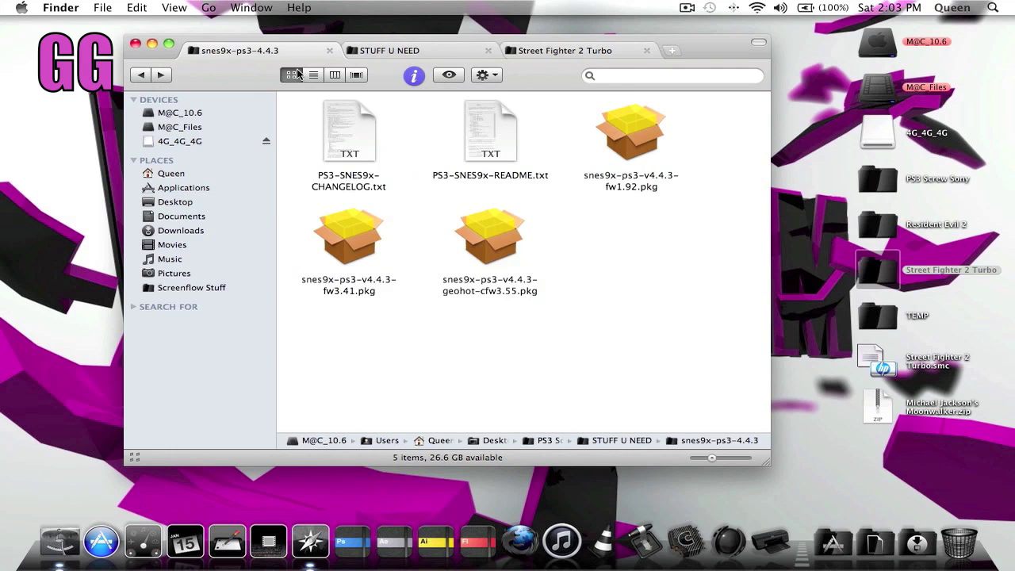
Close the Street Fighter 2 Turbo, STUFF U NEED and snes9x-ps3-4.4.3 folder views and return to the empty desktop
{"action": "left_click", "coordinate": [647, 50]}
{"action": "left_click", "coordinate": [487, 50]}
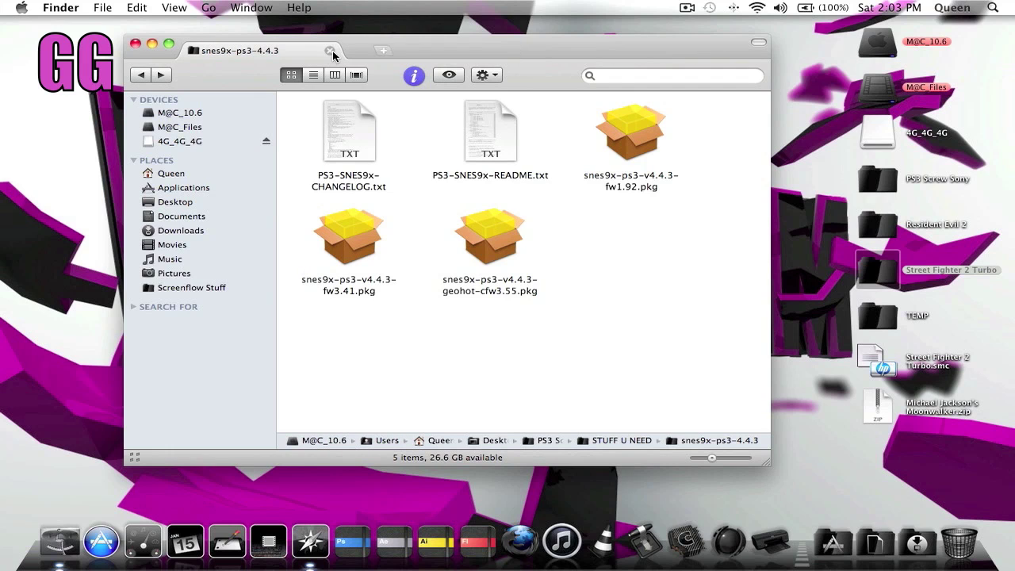
{"action": "left_click", "coordinate": [331, 50]}
{"action": "left_click", "coordinate": [738, 265]}
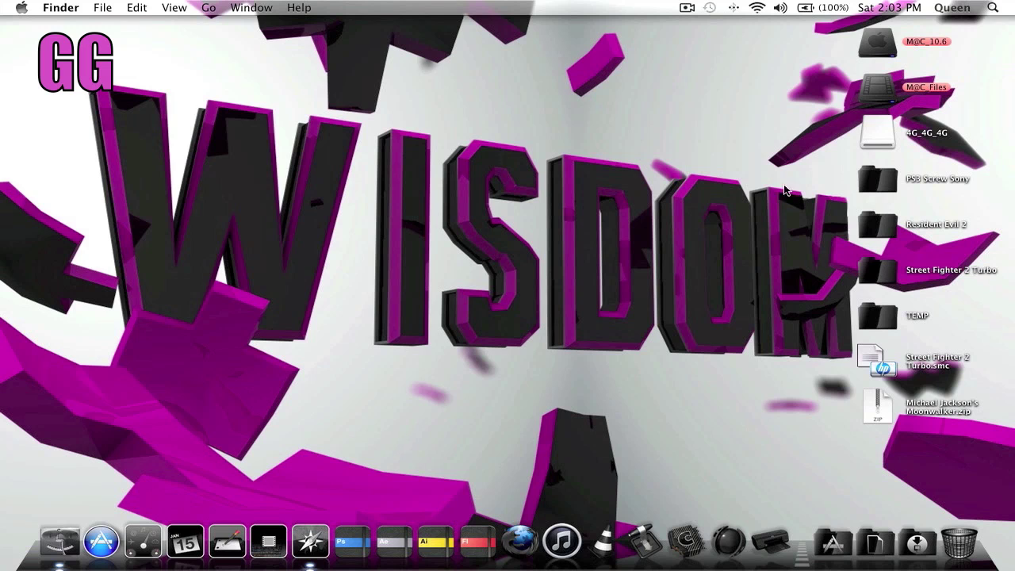
Check the snes9x geohot-cfw3.55 package and the SNES__RoMs folder on the 4G_4G_4G drive, and eject the drive
{"action": "left_click", "coordinate": [866, 139]}
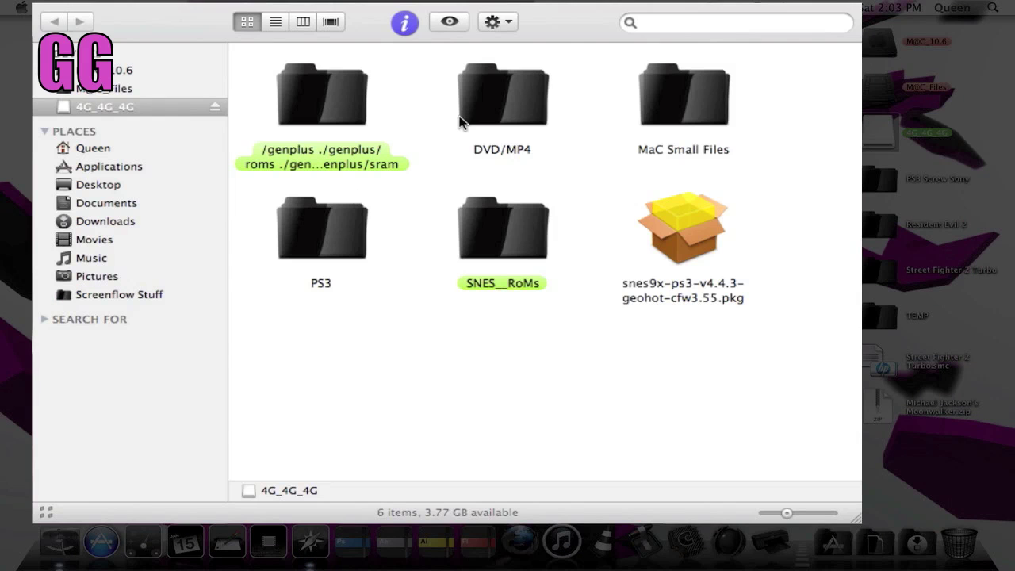
{"action": "left_click_drag", "start_coordinate": [619, 188], "coordinate": [730, 378]}
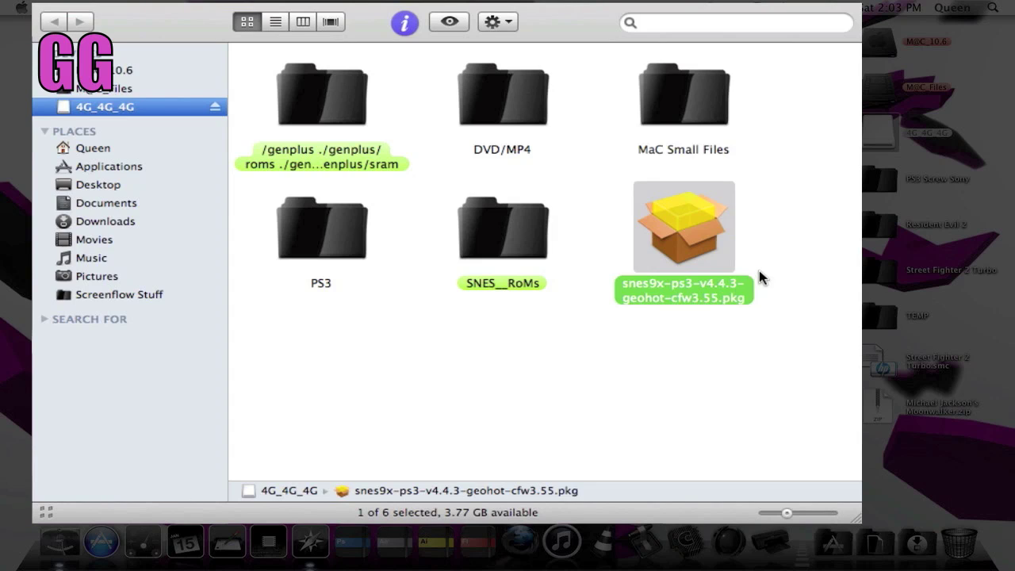
{"action": "left_click", "coordinate": [721, 318]}
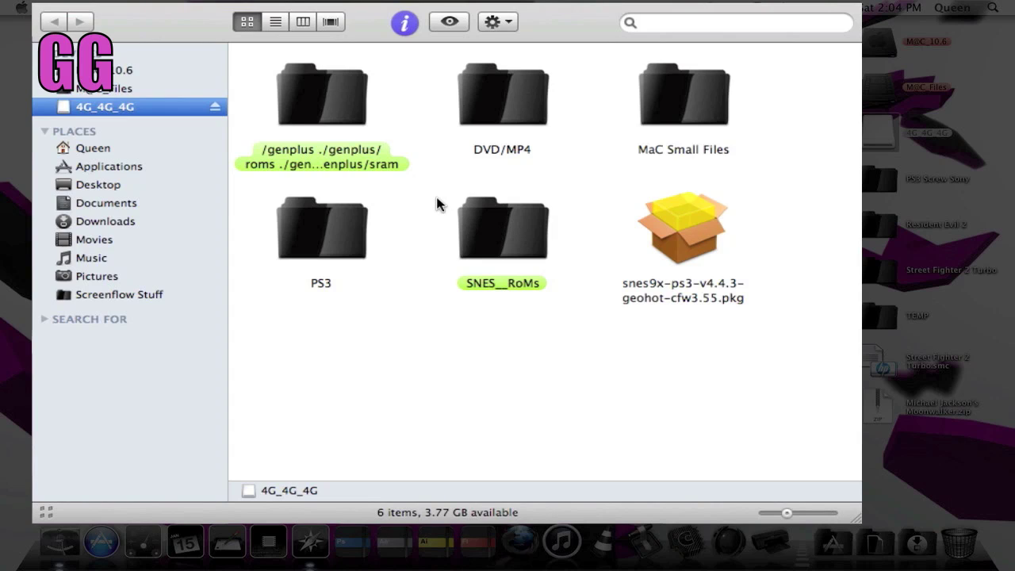
{"action": "double_click", "coordinate": [503, 228]}
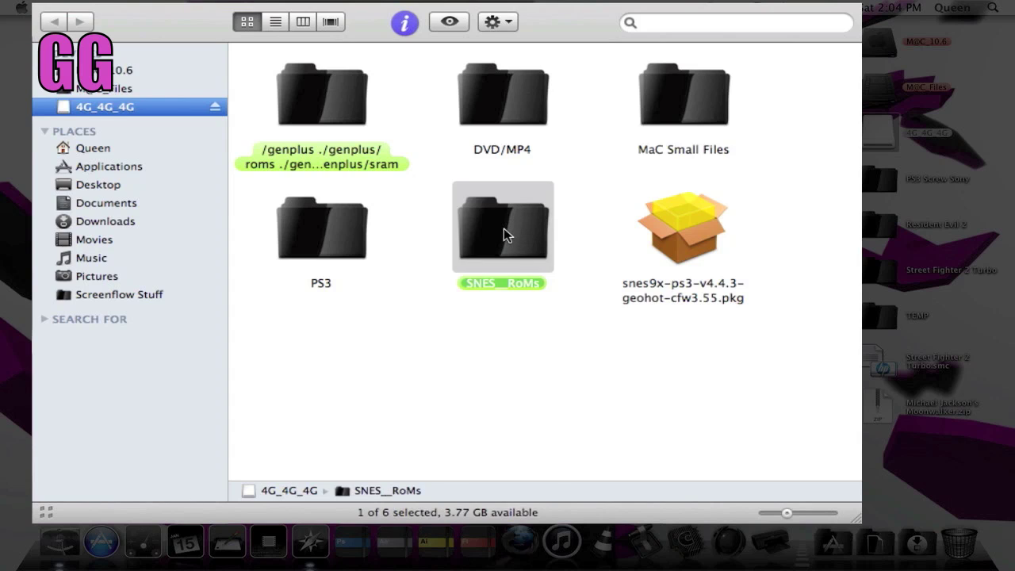
{"action": "left_click", "coordinate": [707, 254]}
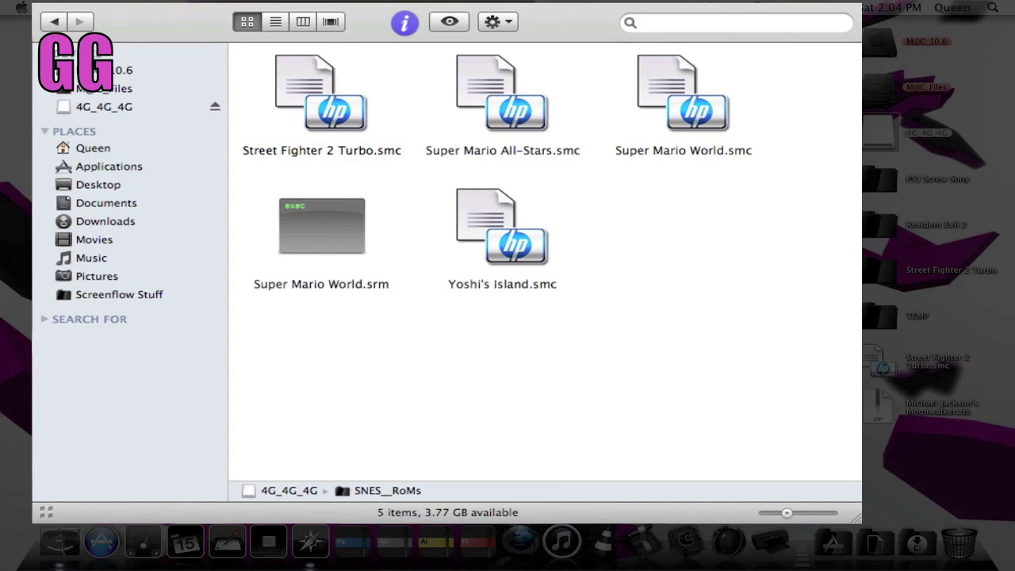
{"action": "left_click", "coordinate": [54, 26]}
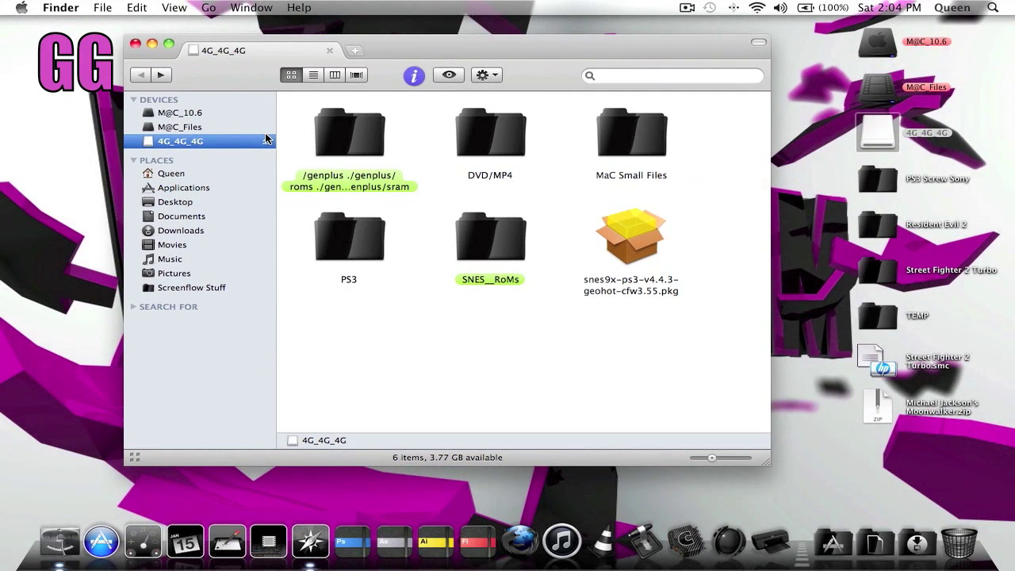
{"action": "left_click", "coordinate": [266, 142]}
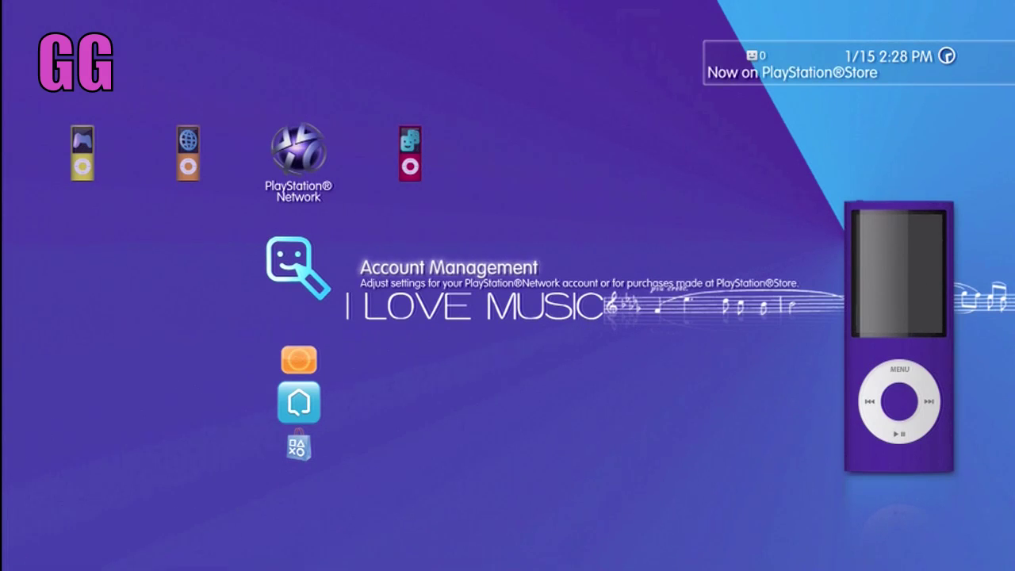
Switch to the PS3 and install snes9x-ps3-v4.4.3-geohot-cfw3.55.pkg from Install Package Files in the Game category
{"action": "key", "text": "Left"}
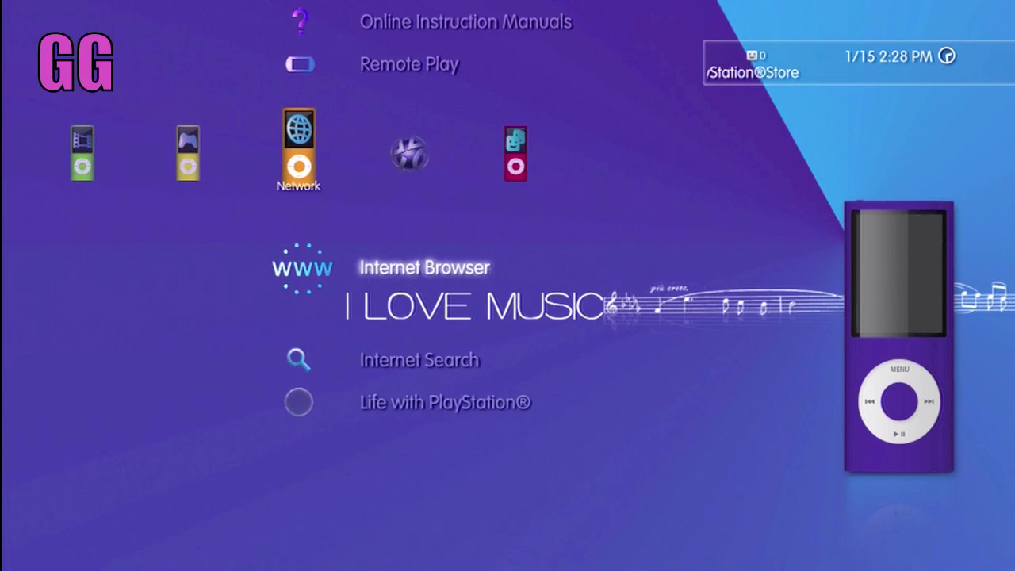
{"action": "key", "text": "Left"}
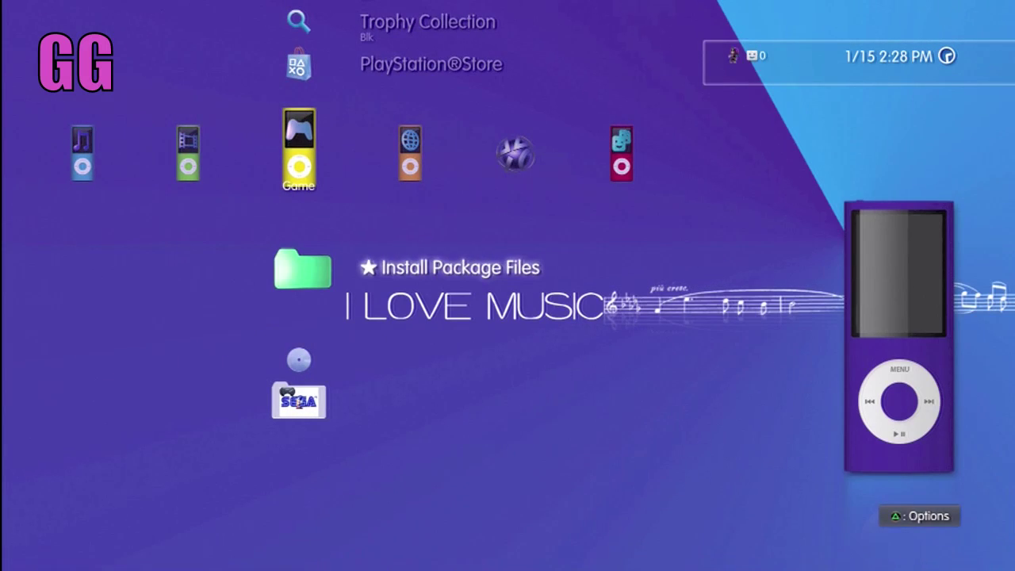
{"action": "key", "text": "Return"}
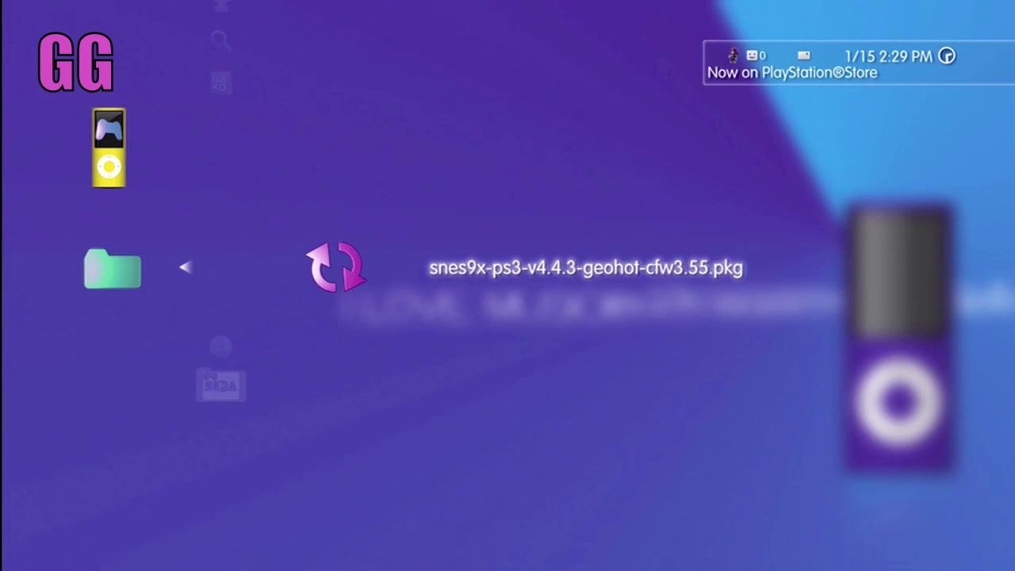
{"action": "key", "text": "Return"}
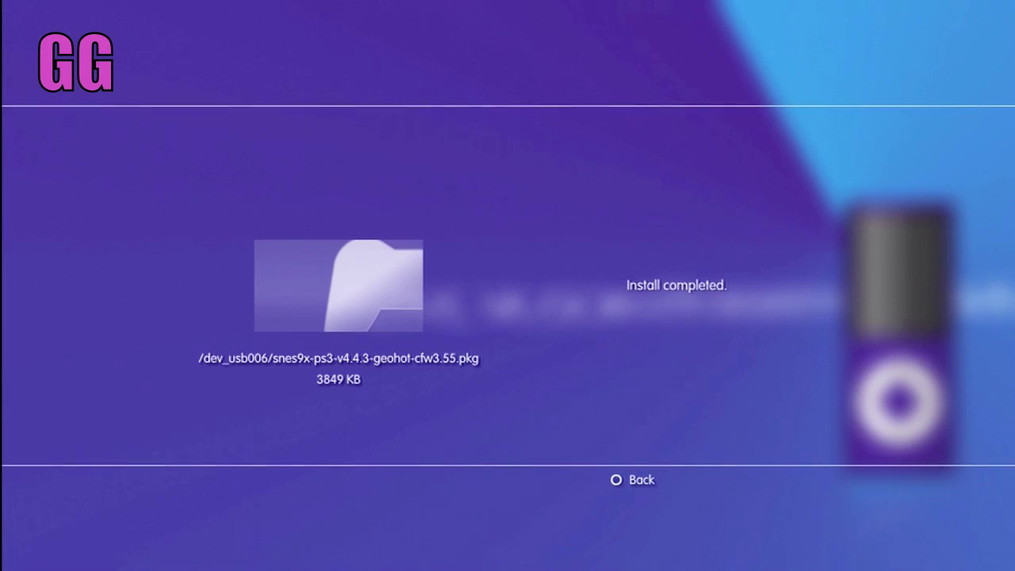
{"action": "key", "text": "Escape"}
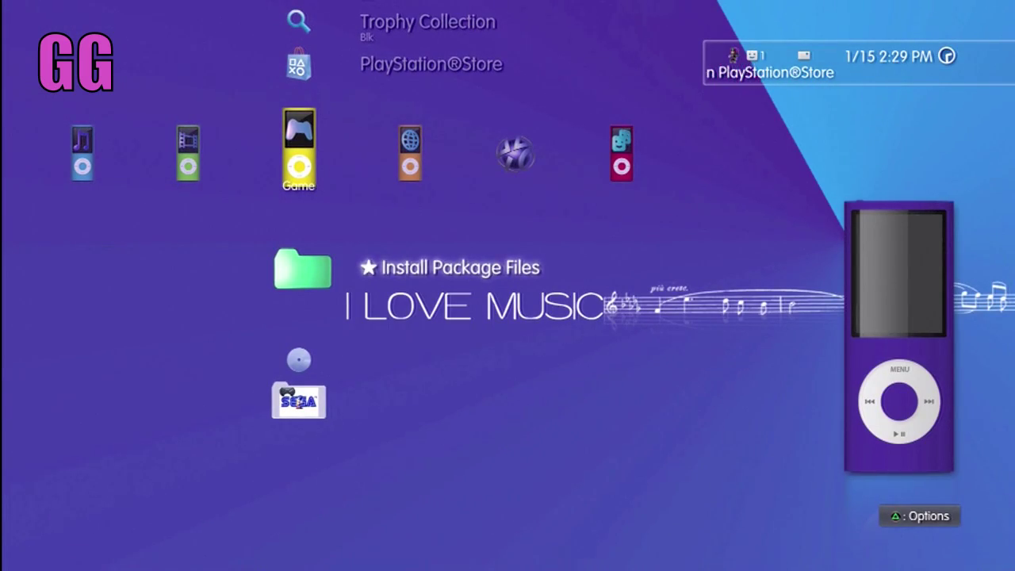
Open the PlayStation®3 titles folder in the Game category and launch SNES9x
{"action": "key", "text": "Down"}
{"action": "key", "text": "Down"}
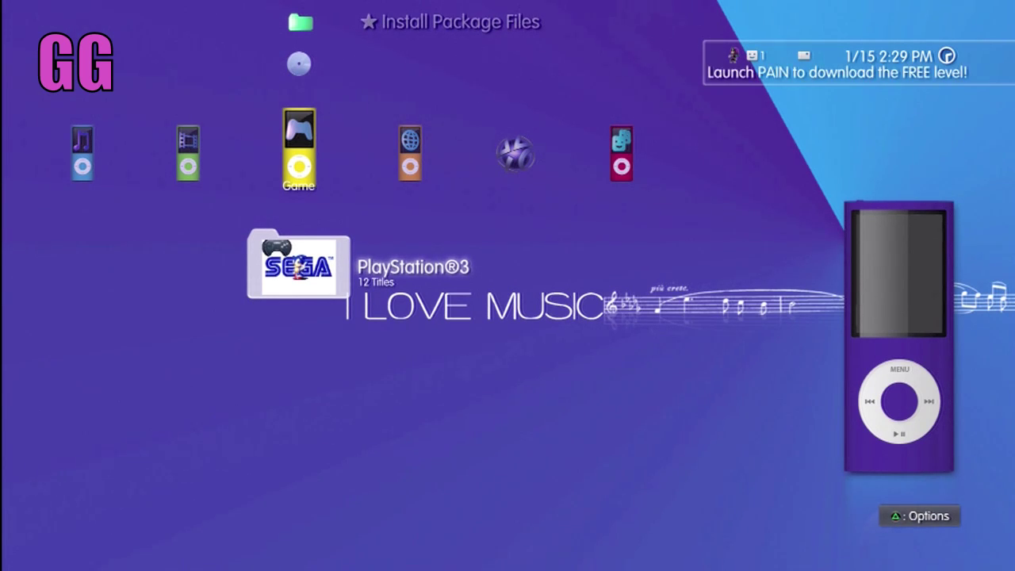
{"action": "key", "text": "Return"}
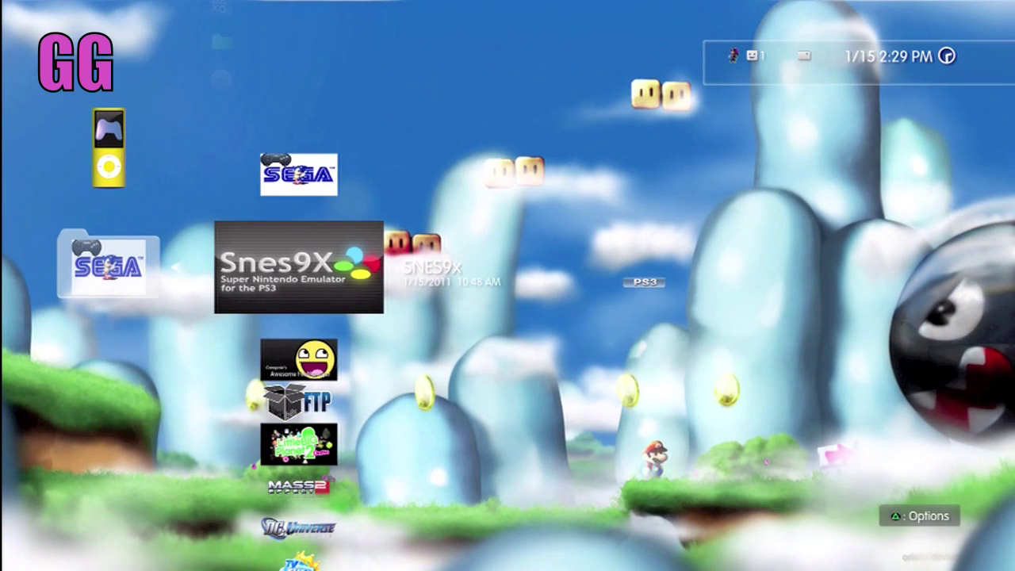
{"action": "key", "text": "Escape"}
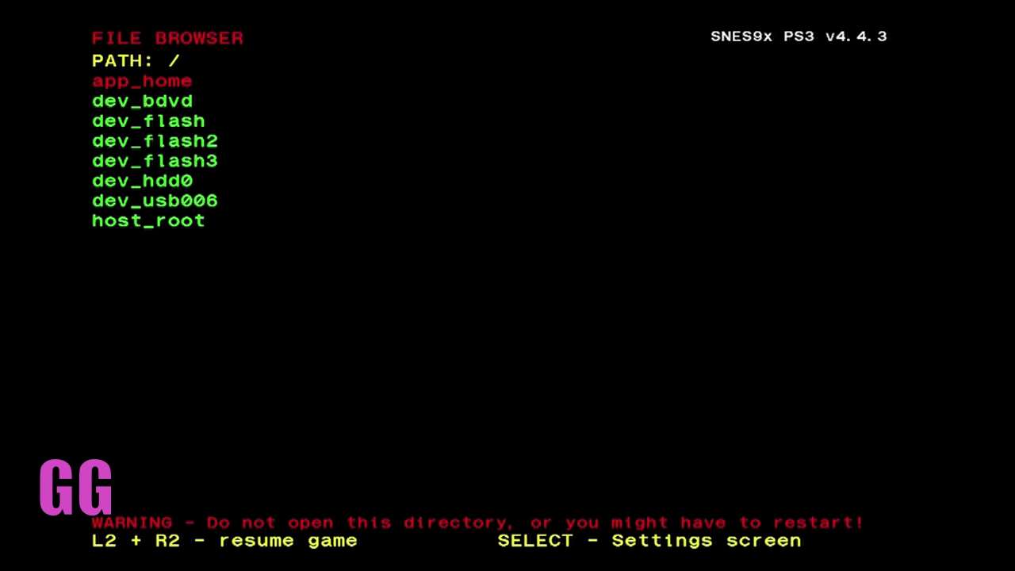
Select the dev_usb006 directory in the SNES9x file browser
{"action": "key", "text": "Down"}
{"action": "key", "text": "Down"}
{"action": "key", "text": "Down"}
{"action": "key", "text": "Down"}
{"action": "key", "text": "Down"}
{"action": "key", "text": "Down"}
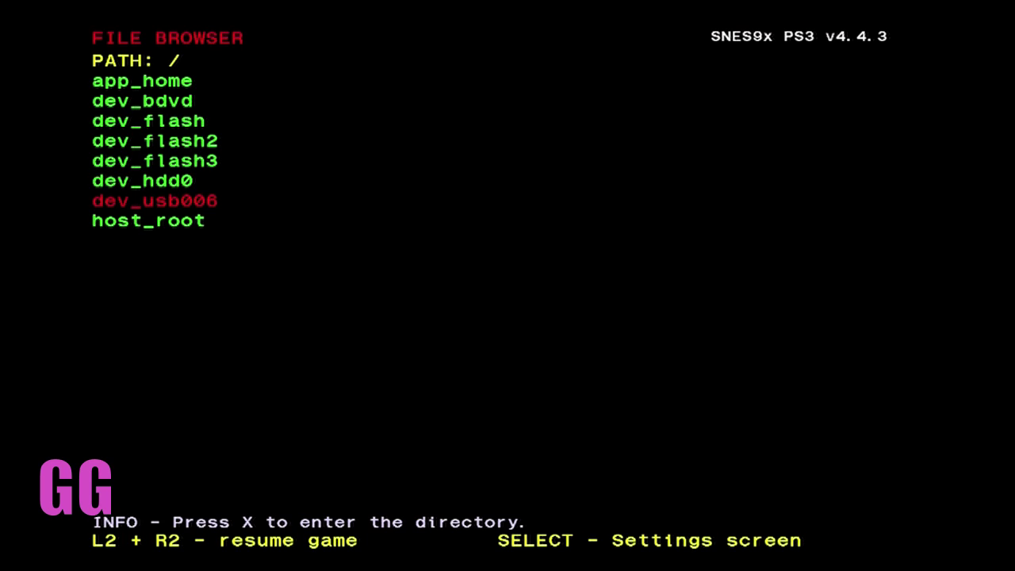